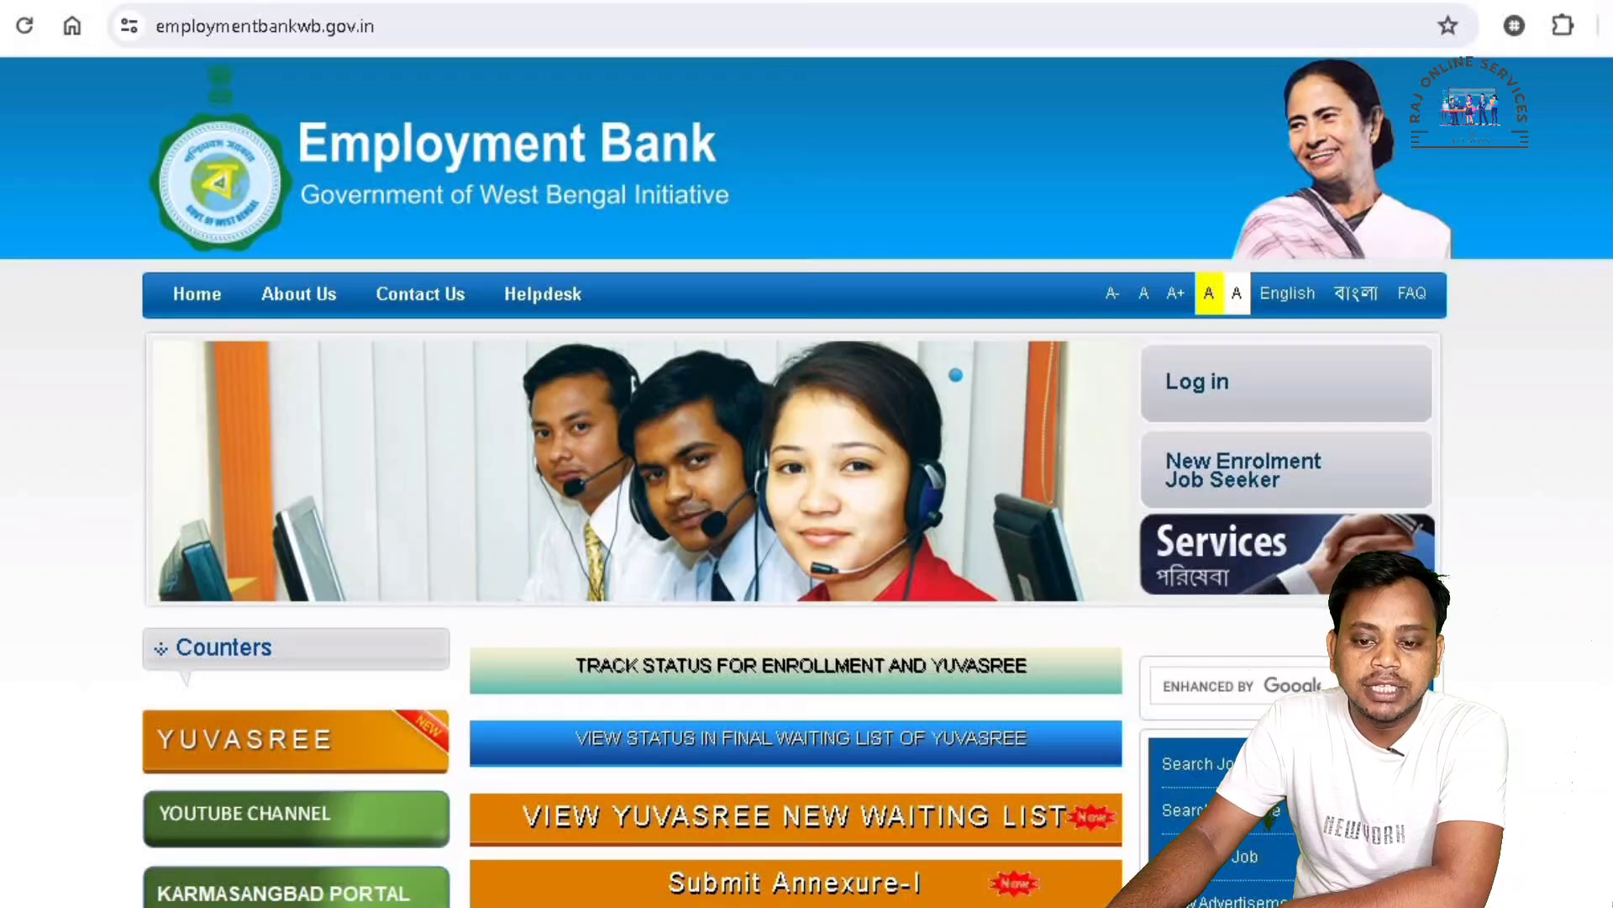
# View the home page notice and open the downloaded Yuvasree new waiting list PDF, yup_waiting_list_16th.pdf
pyautogui.scroll(-3, 806, 479)
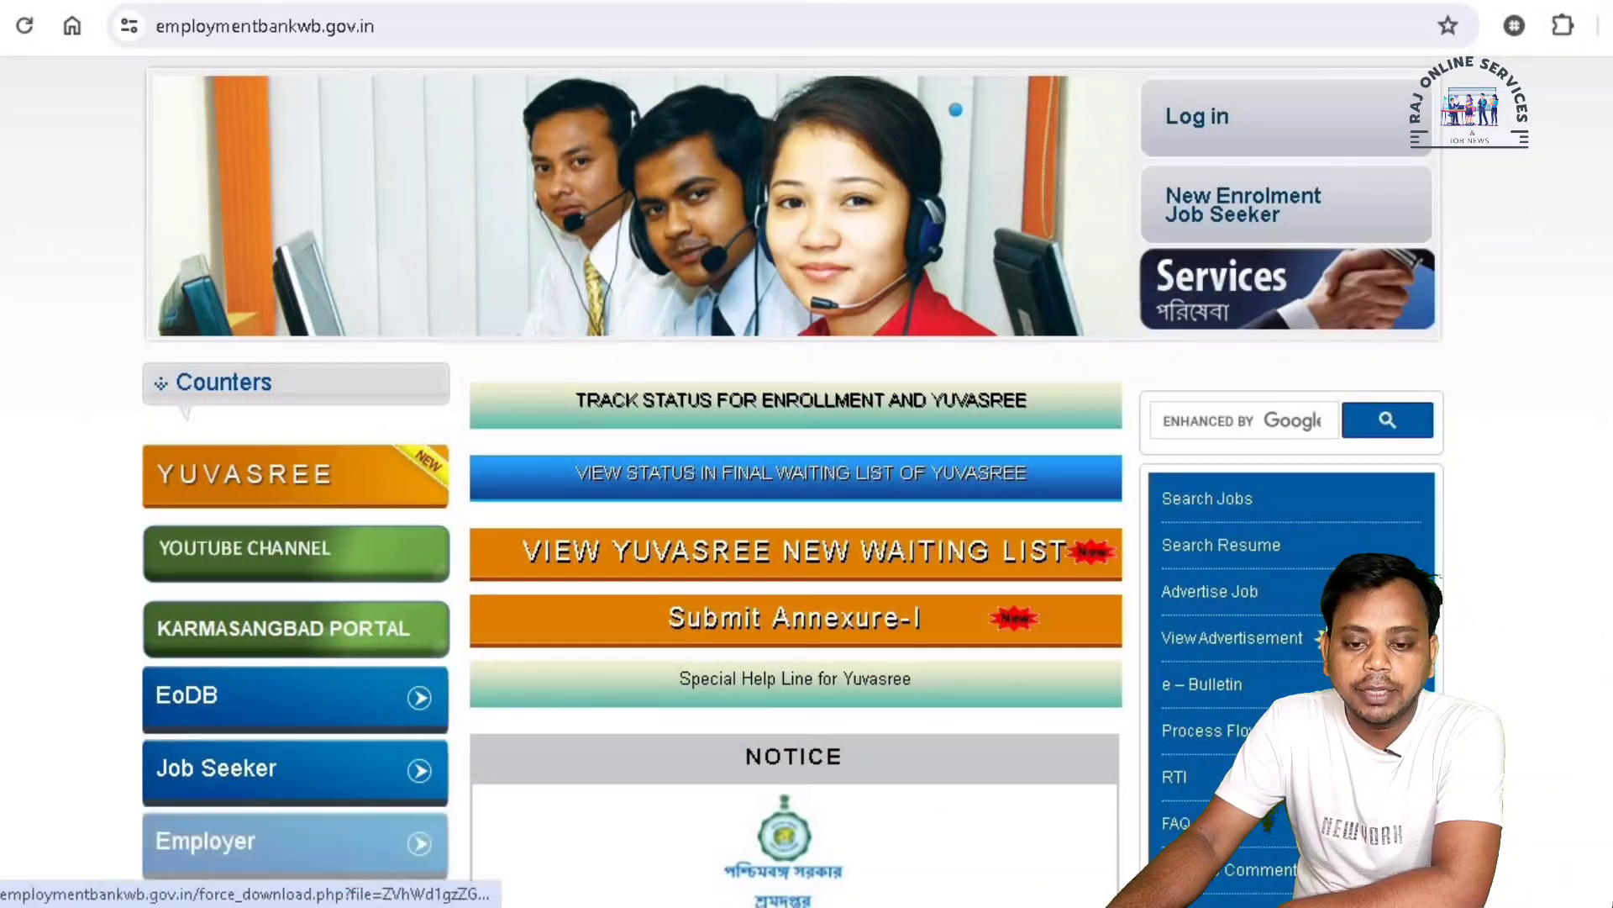
pyautogui.scroll(-6, 807, 479)
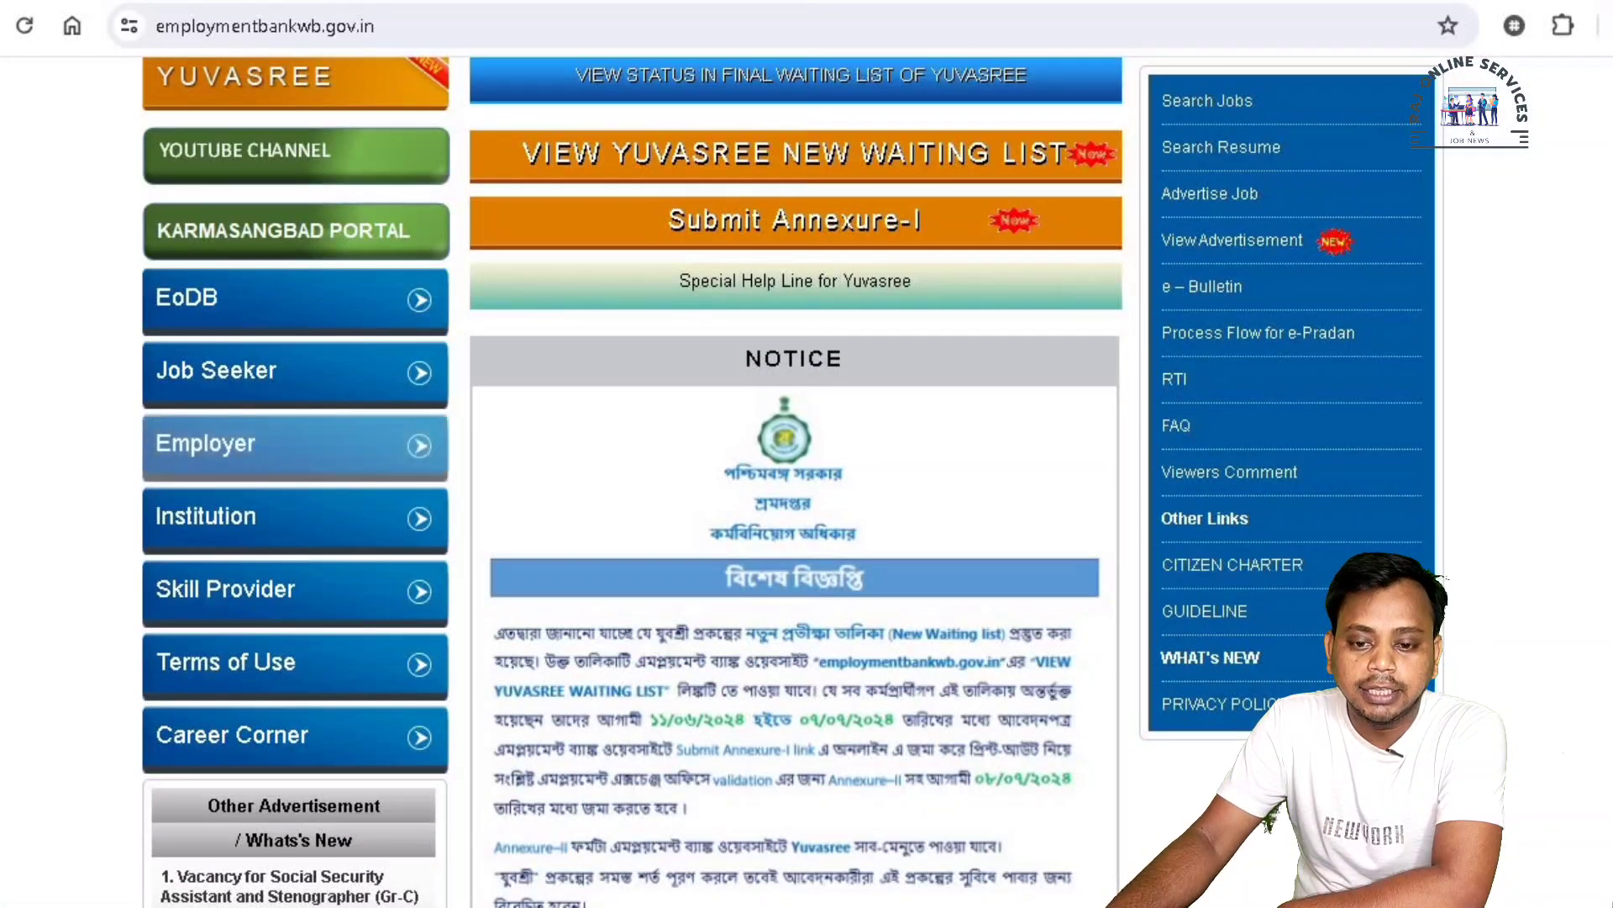
pyautogui.scroll(-2, 807, 479)
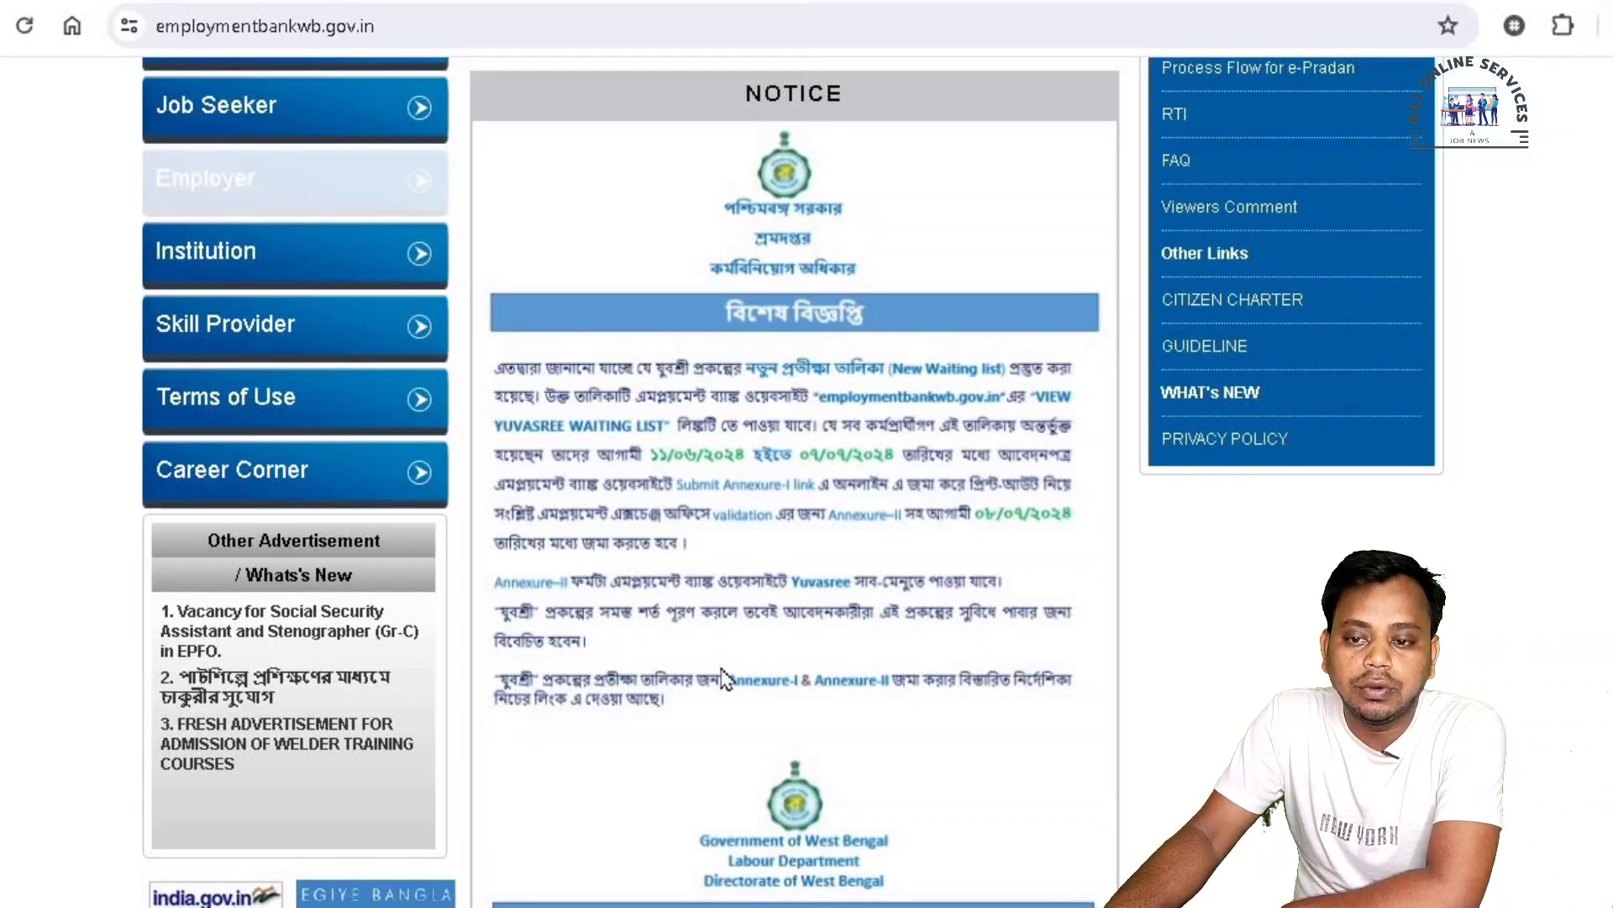
pyautogui.scroll(2, 691, 669)
pyautogui.scroll(5, 691, 670)
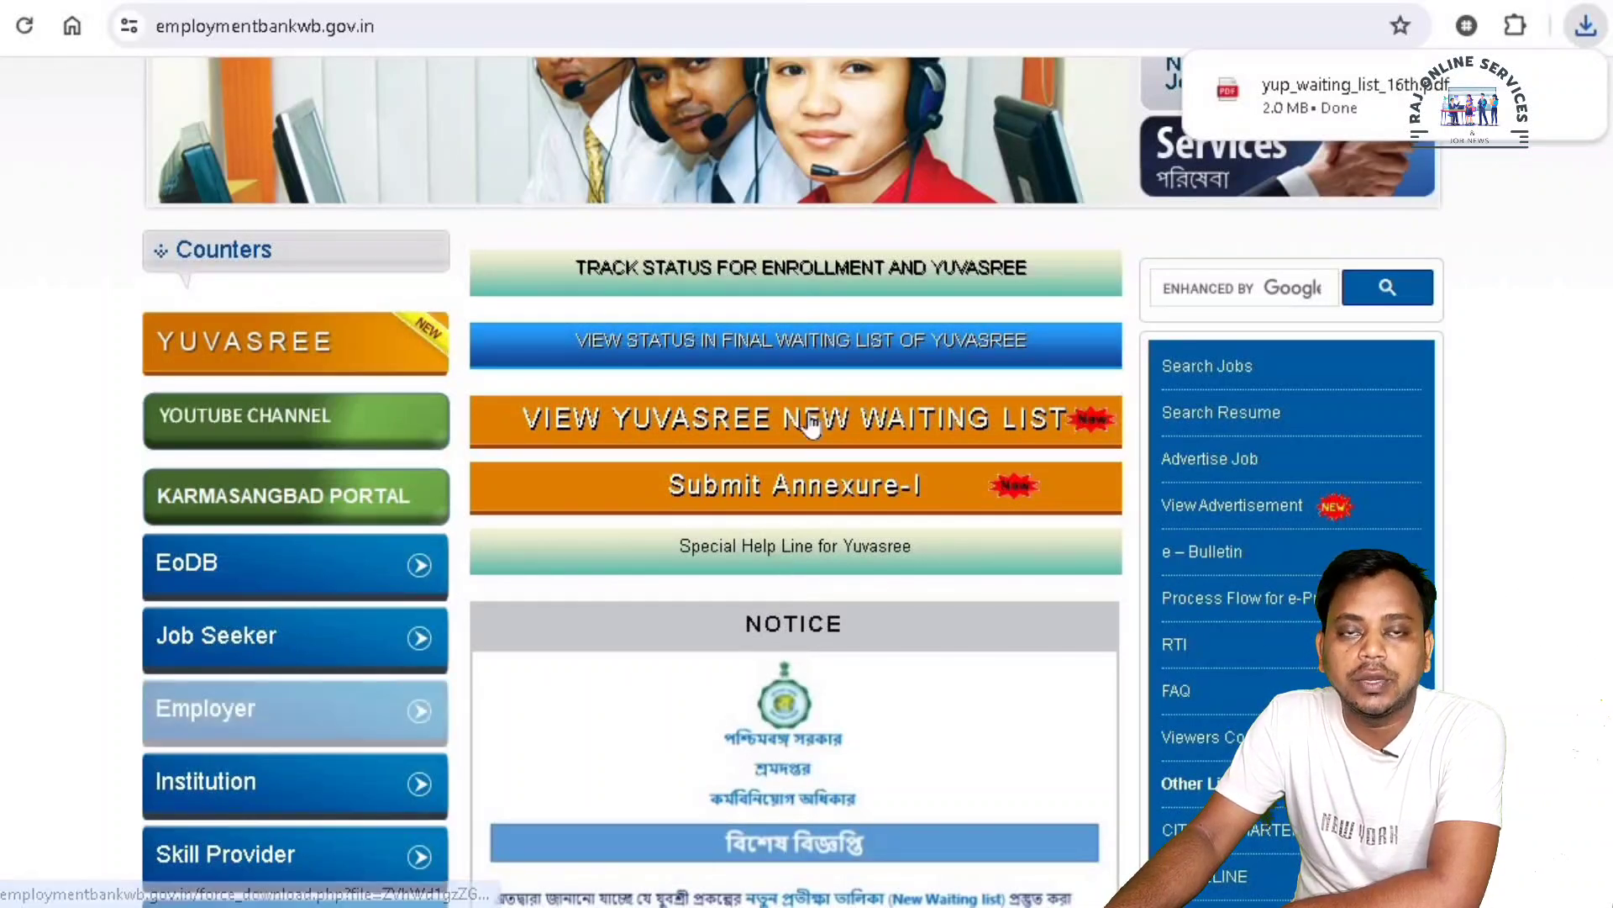
pyautogui.click(1300, 118)
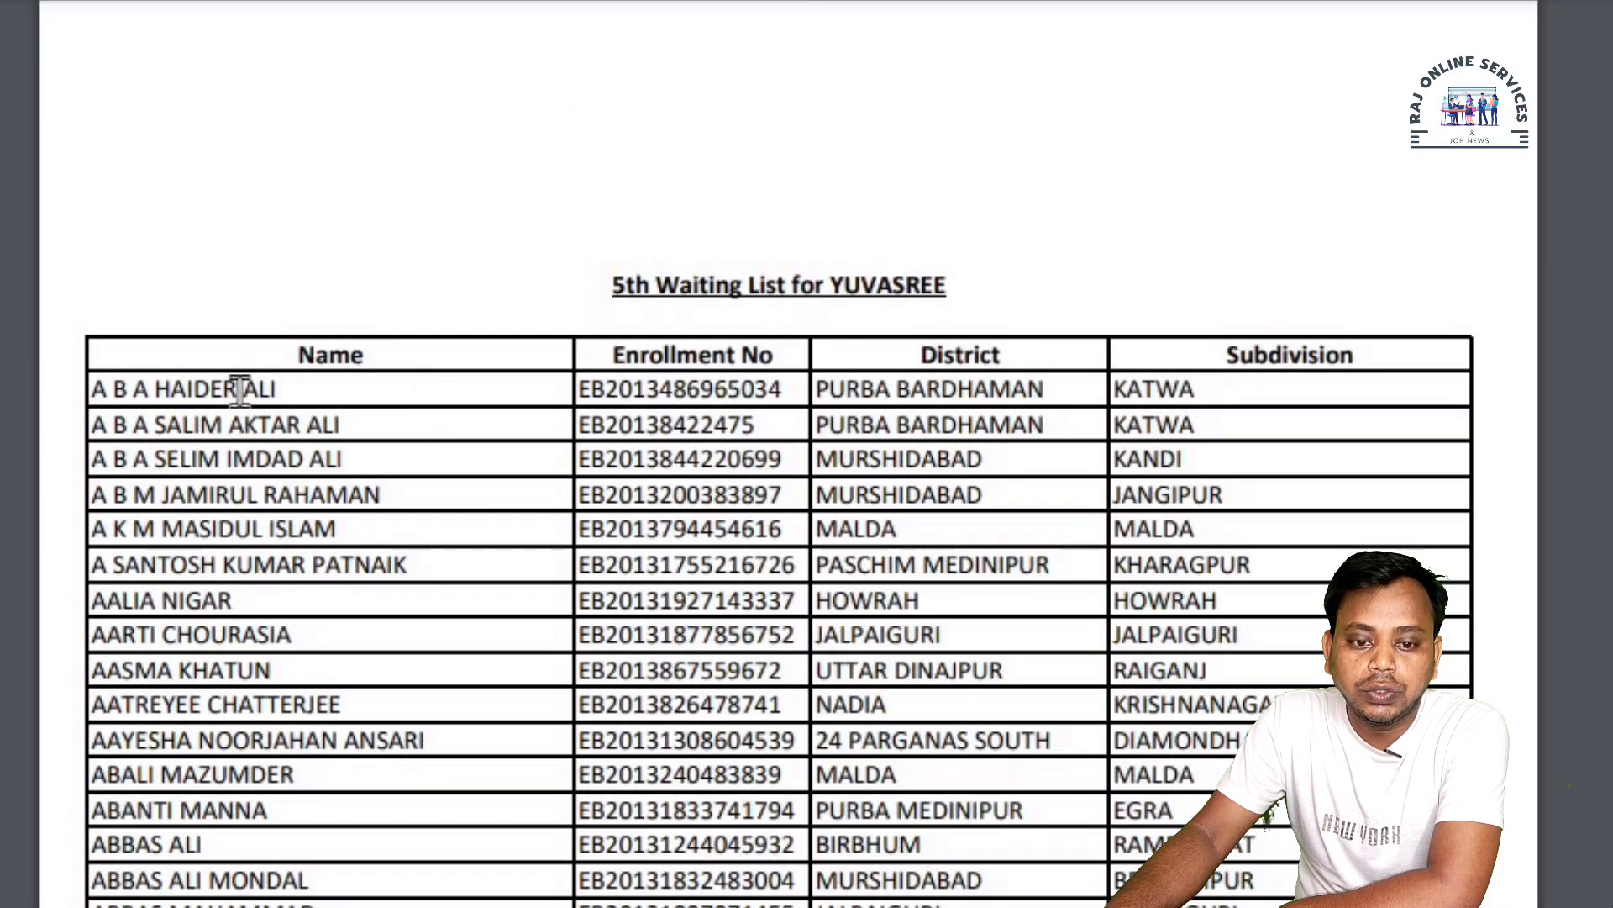
# Examine the 5th Waiting List for YUVASREE, checking the title and the name, enrolment number, district and subdivision entries across its pages
pyautogui.scroll(-2, 710, 512)
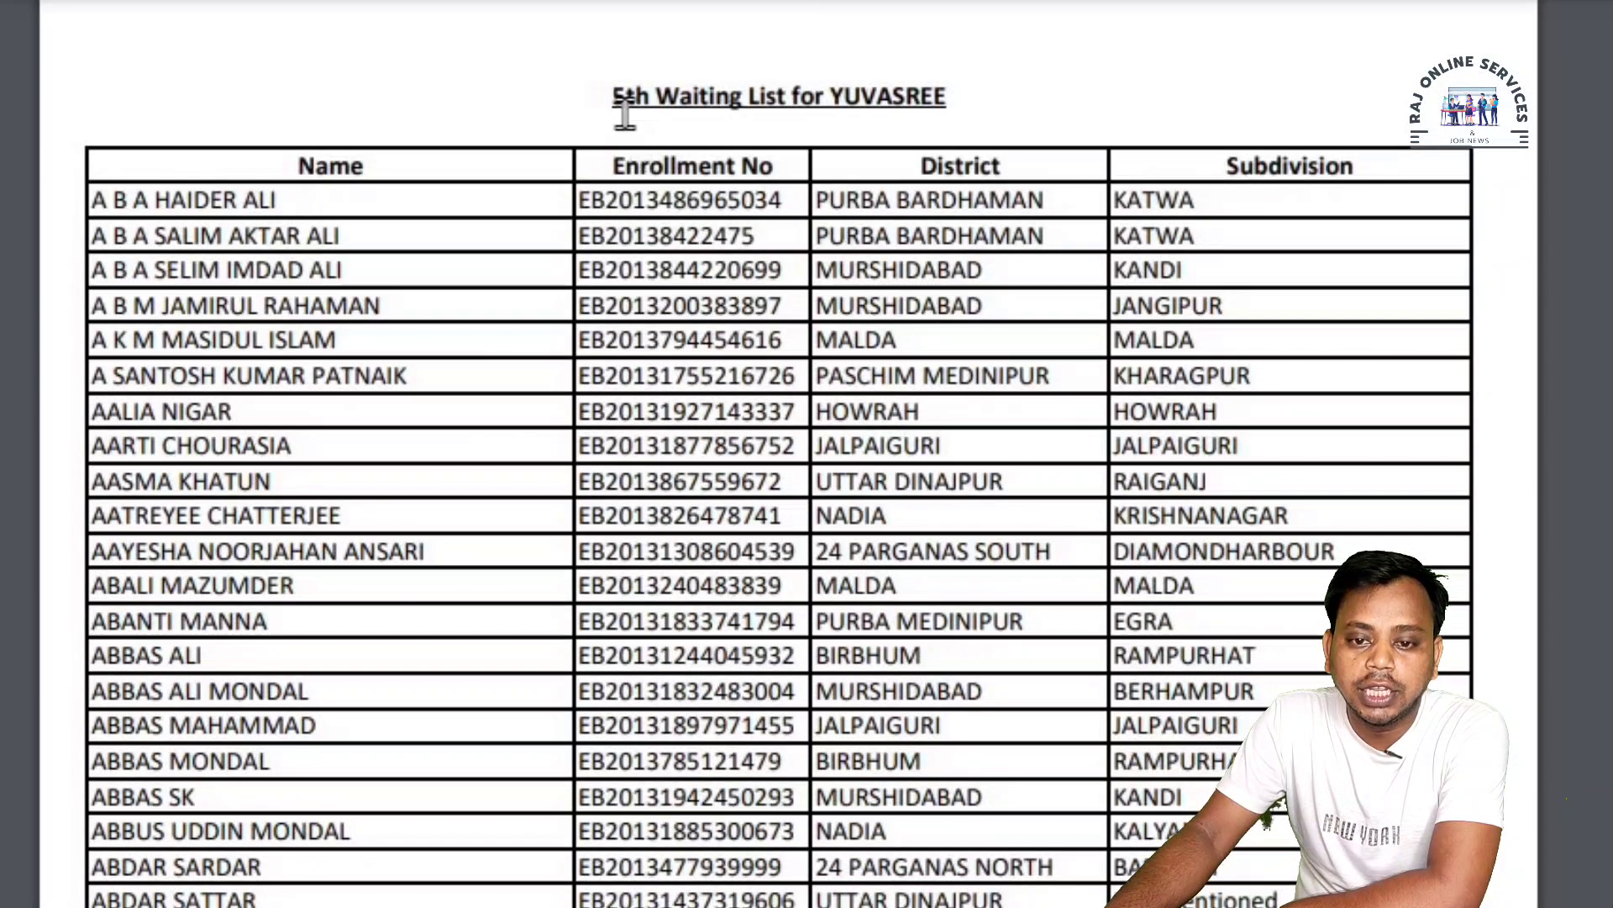
pyautogui.moveTo(603, 103); pyautogui.dragTo(954, 87)
pyautogui.click(963, 90)
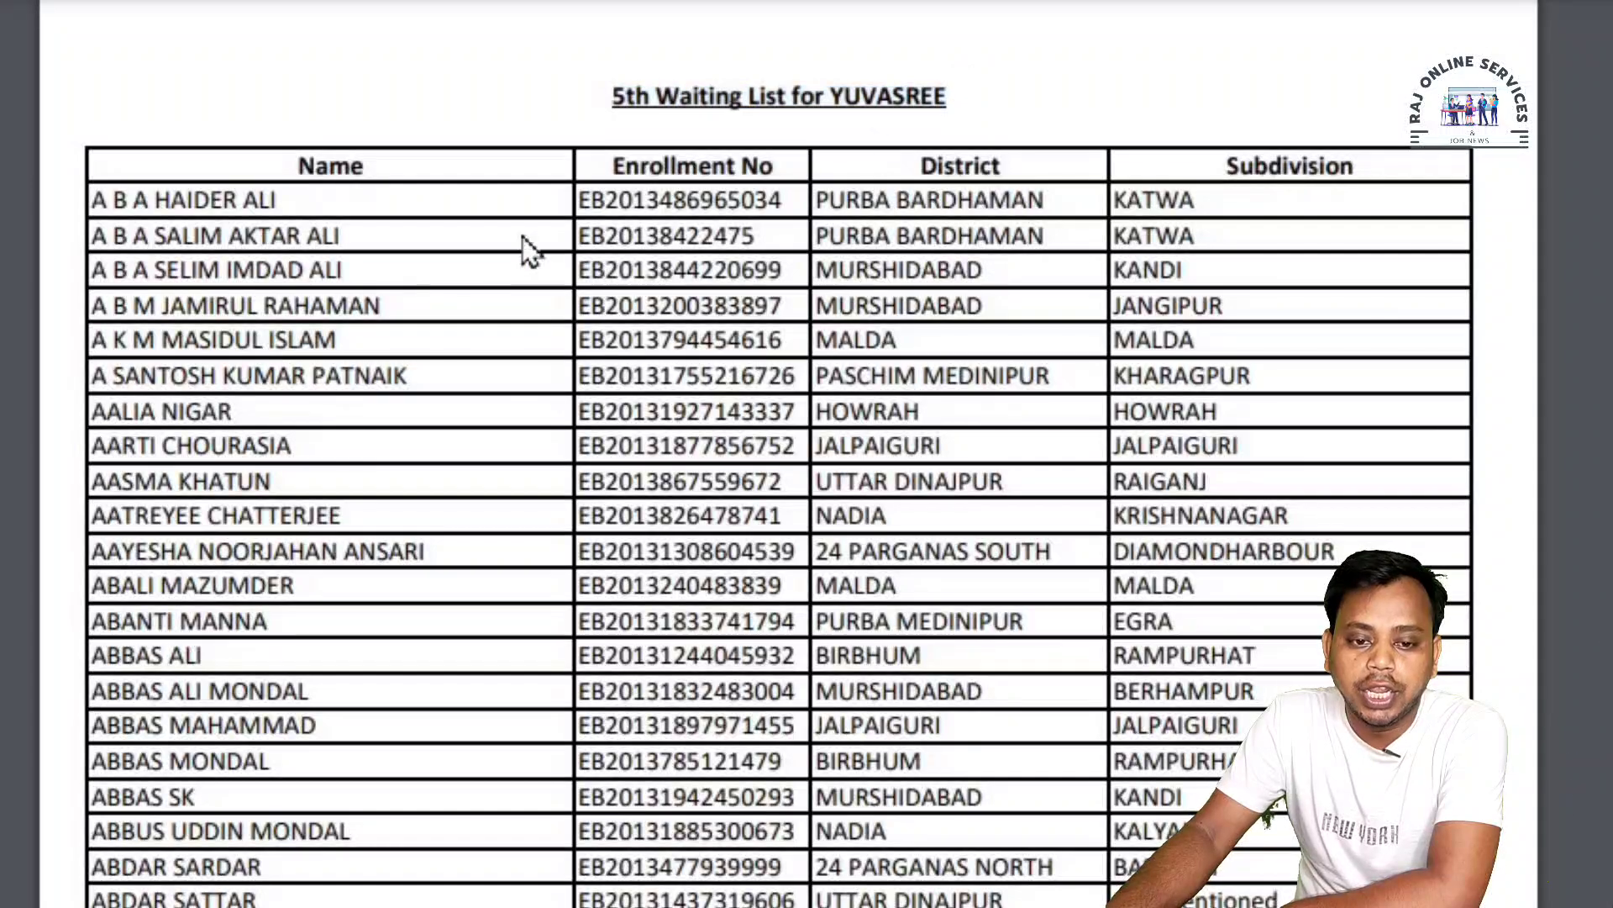
pyautogui.moveTo(114, 225); pyautogui.dragTo(1215, 237)
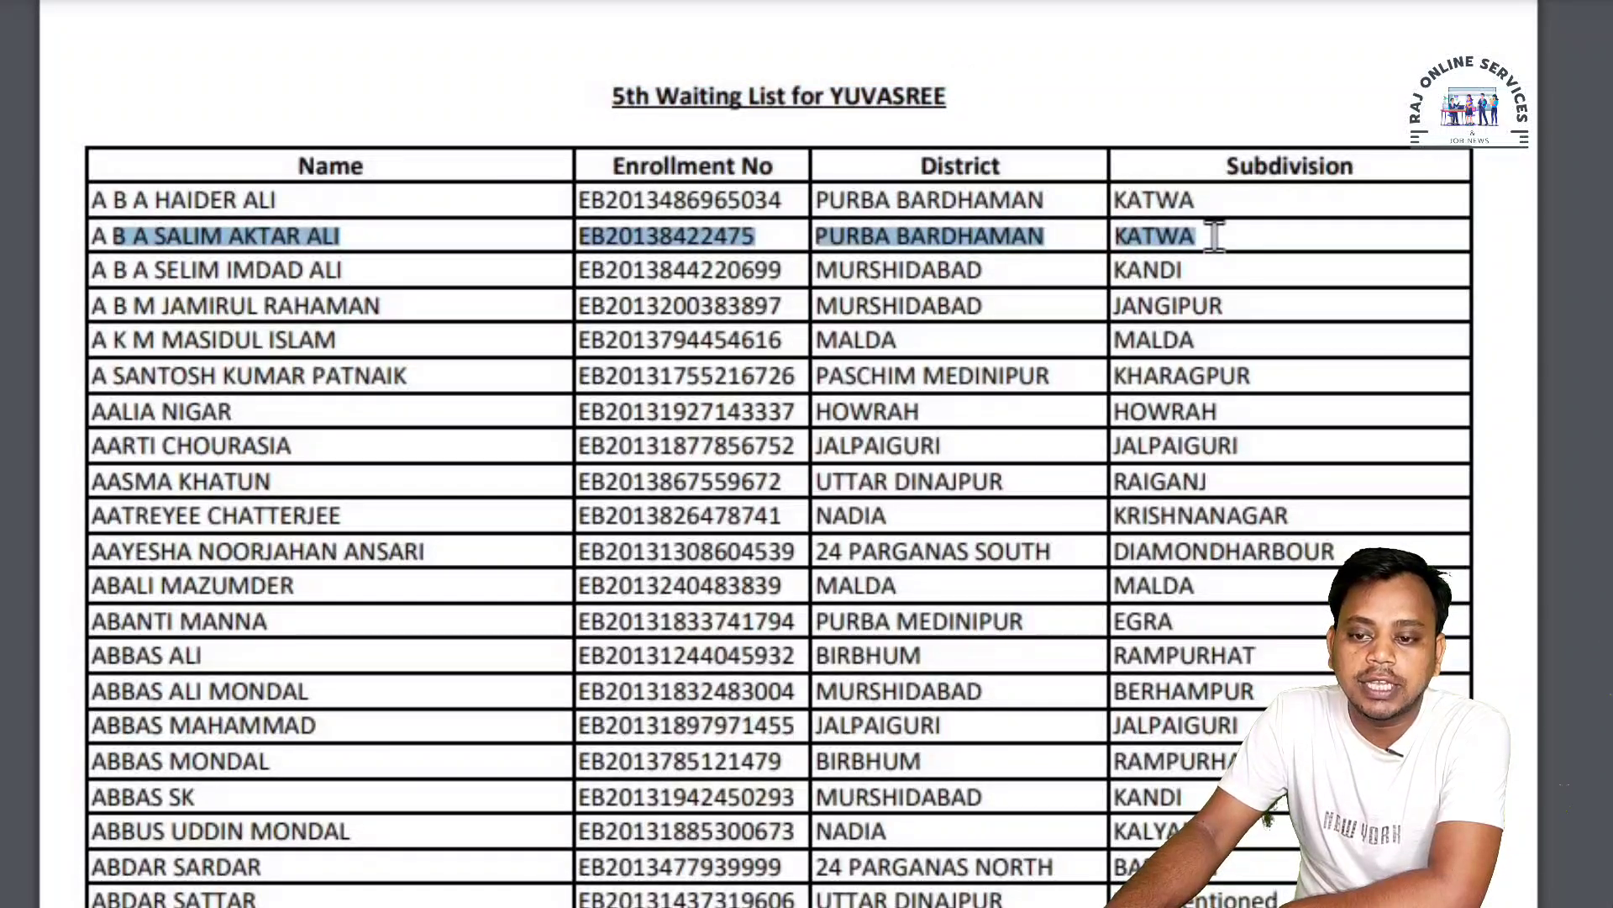
pyautogui.click(908, 361)
pyautogui.scroll(-20, 909, 362)
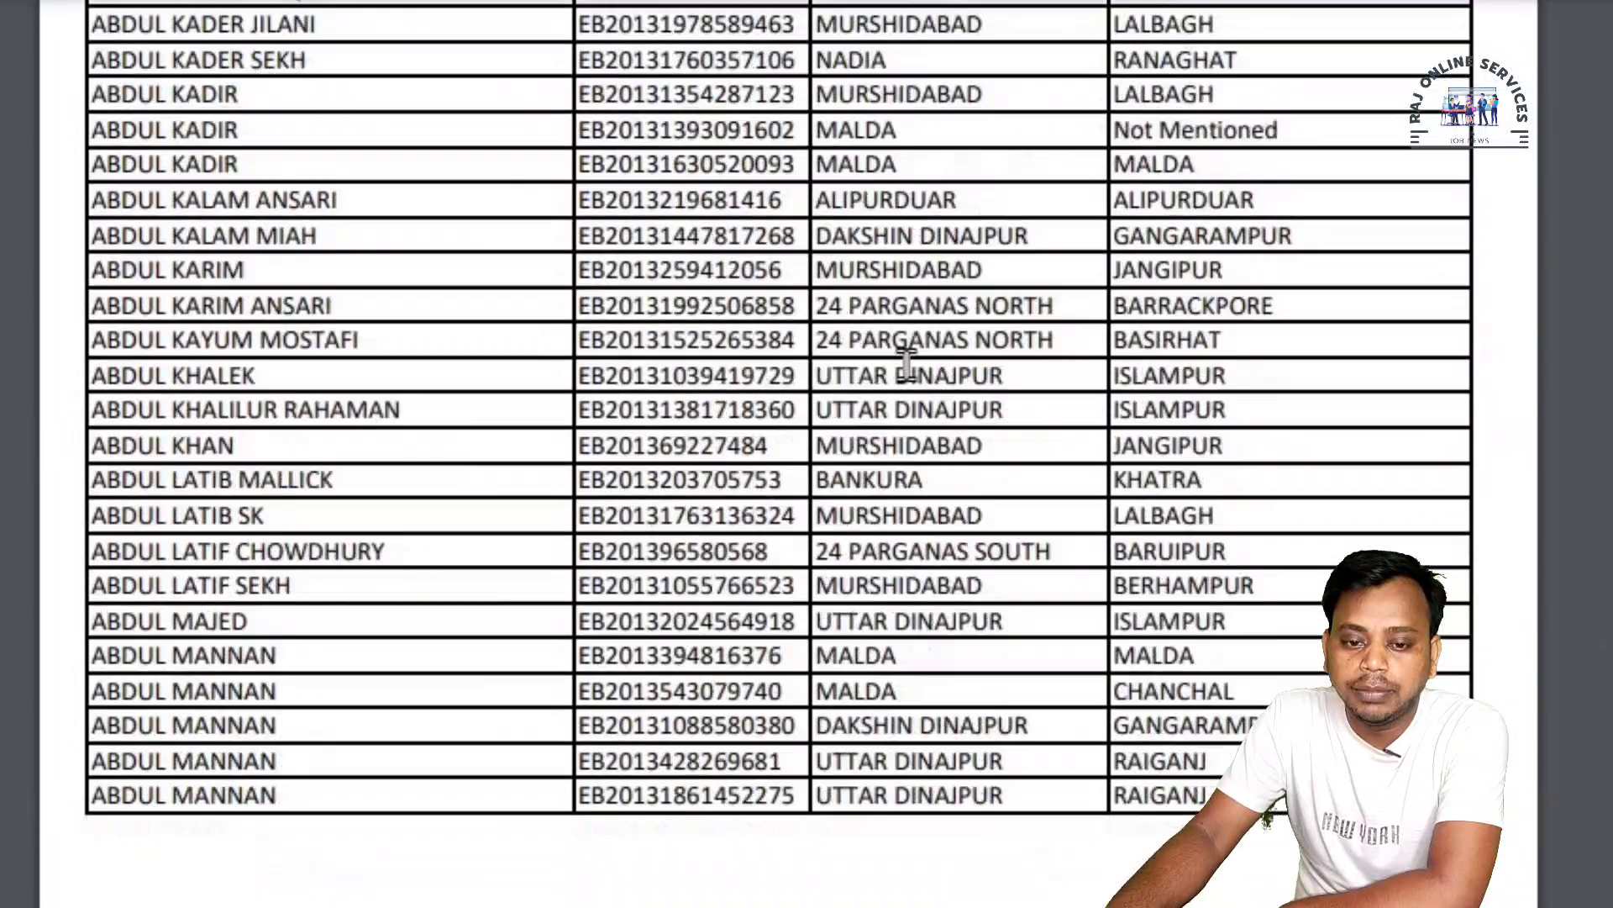
pyautogui.scroll(-5, 906, 363)
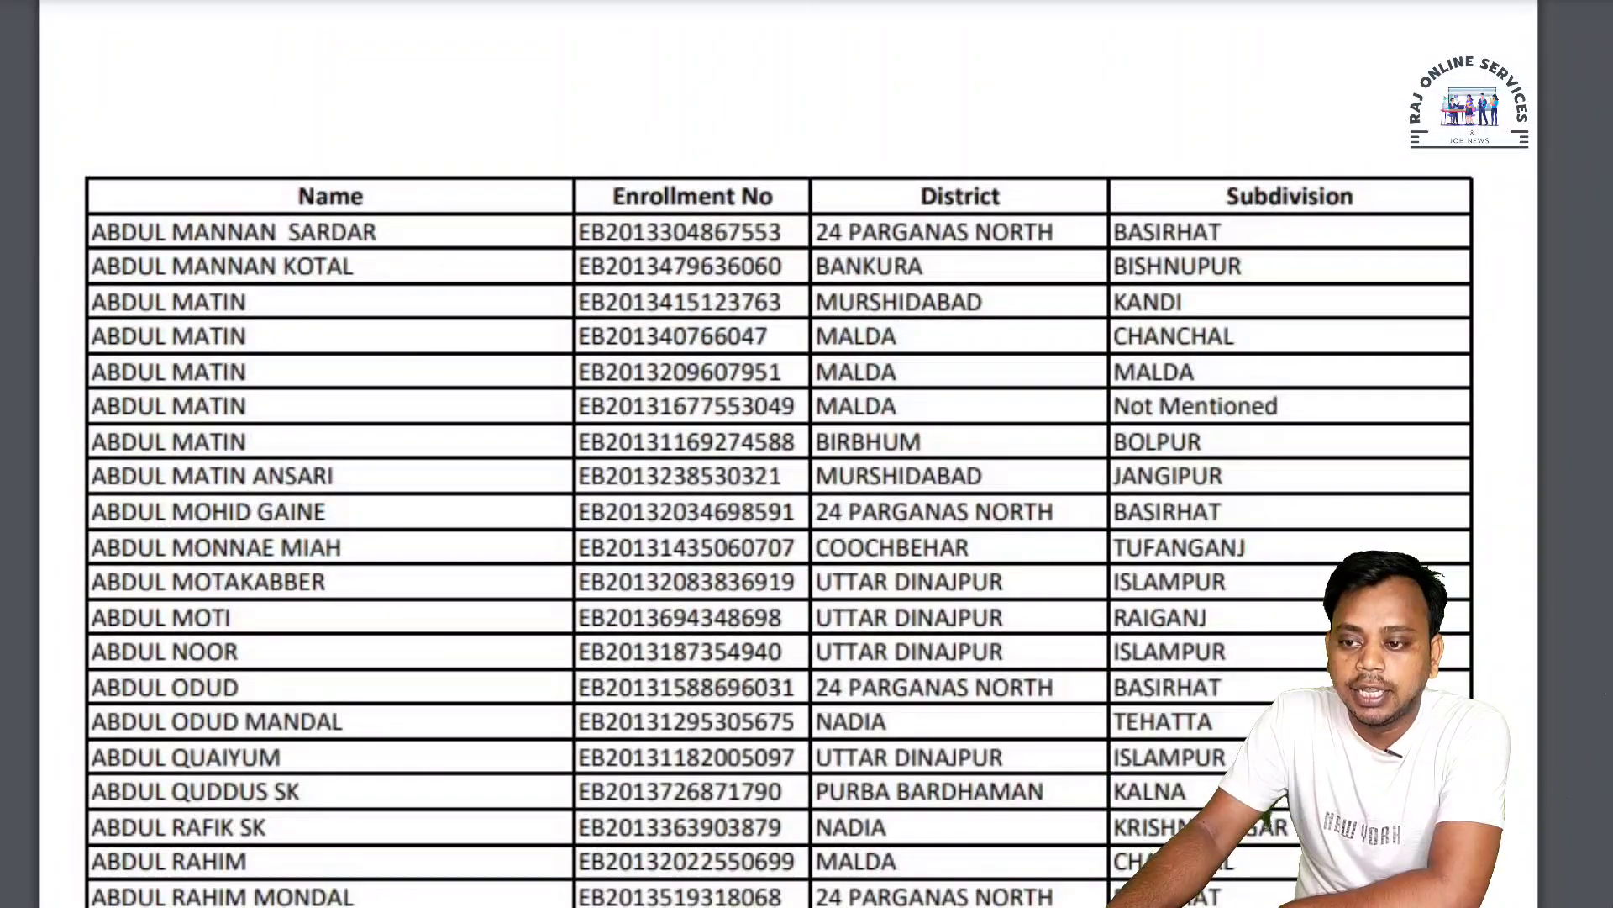
pyautogui.scroll(-20, 781, 454)
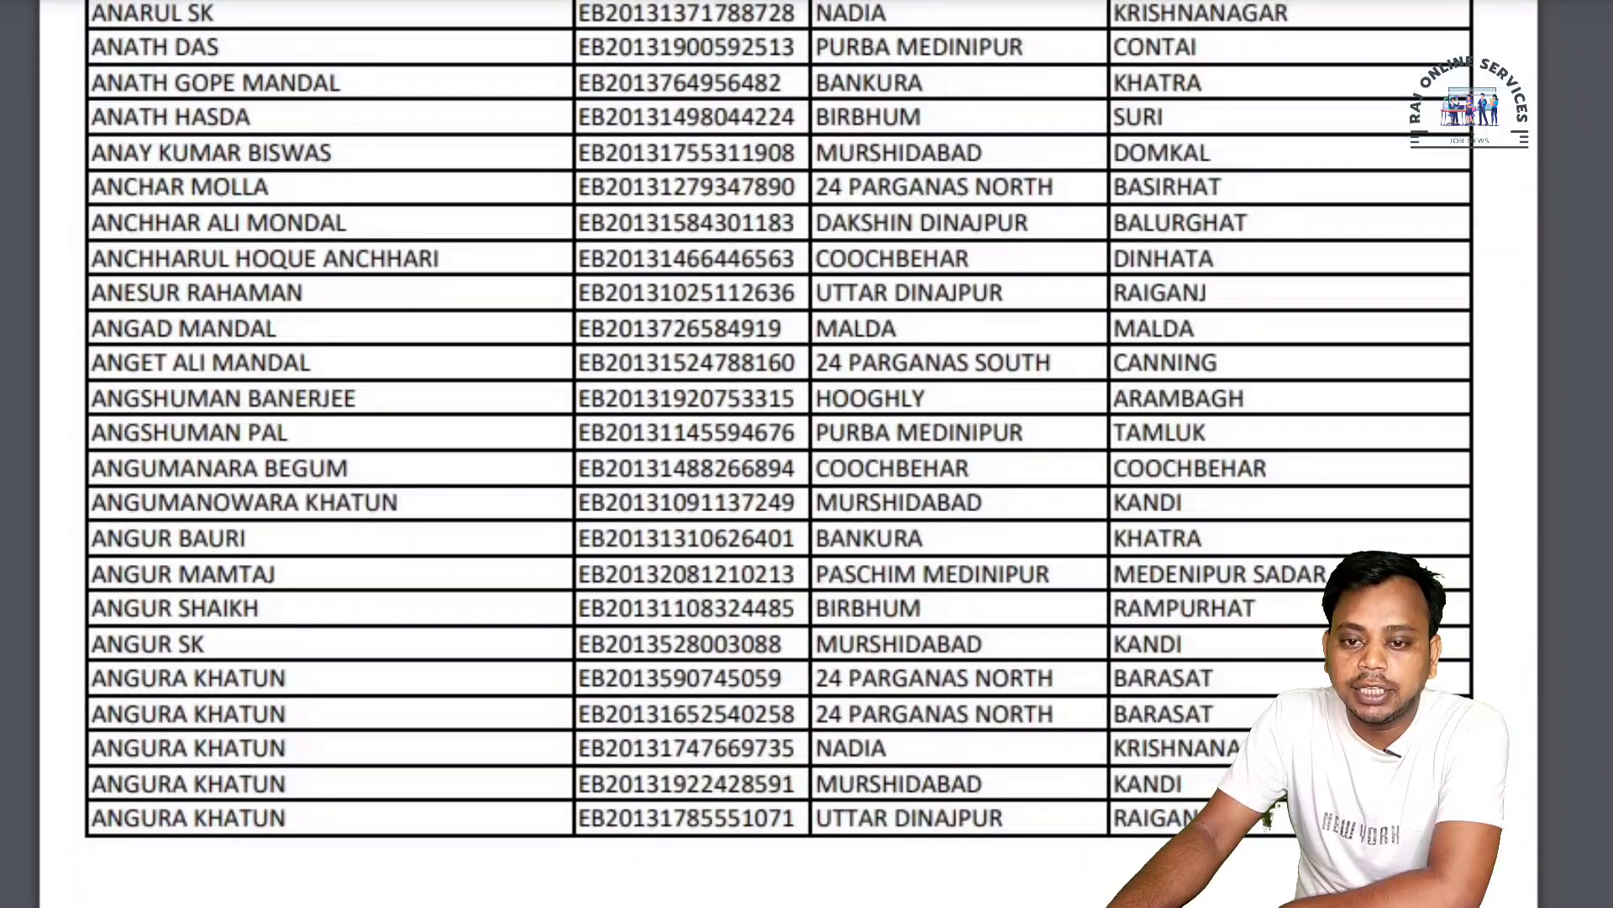
pyautogui.scroll(-20, 782, 454)
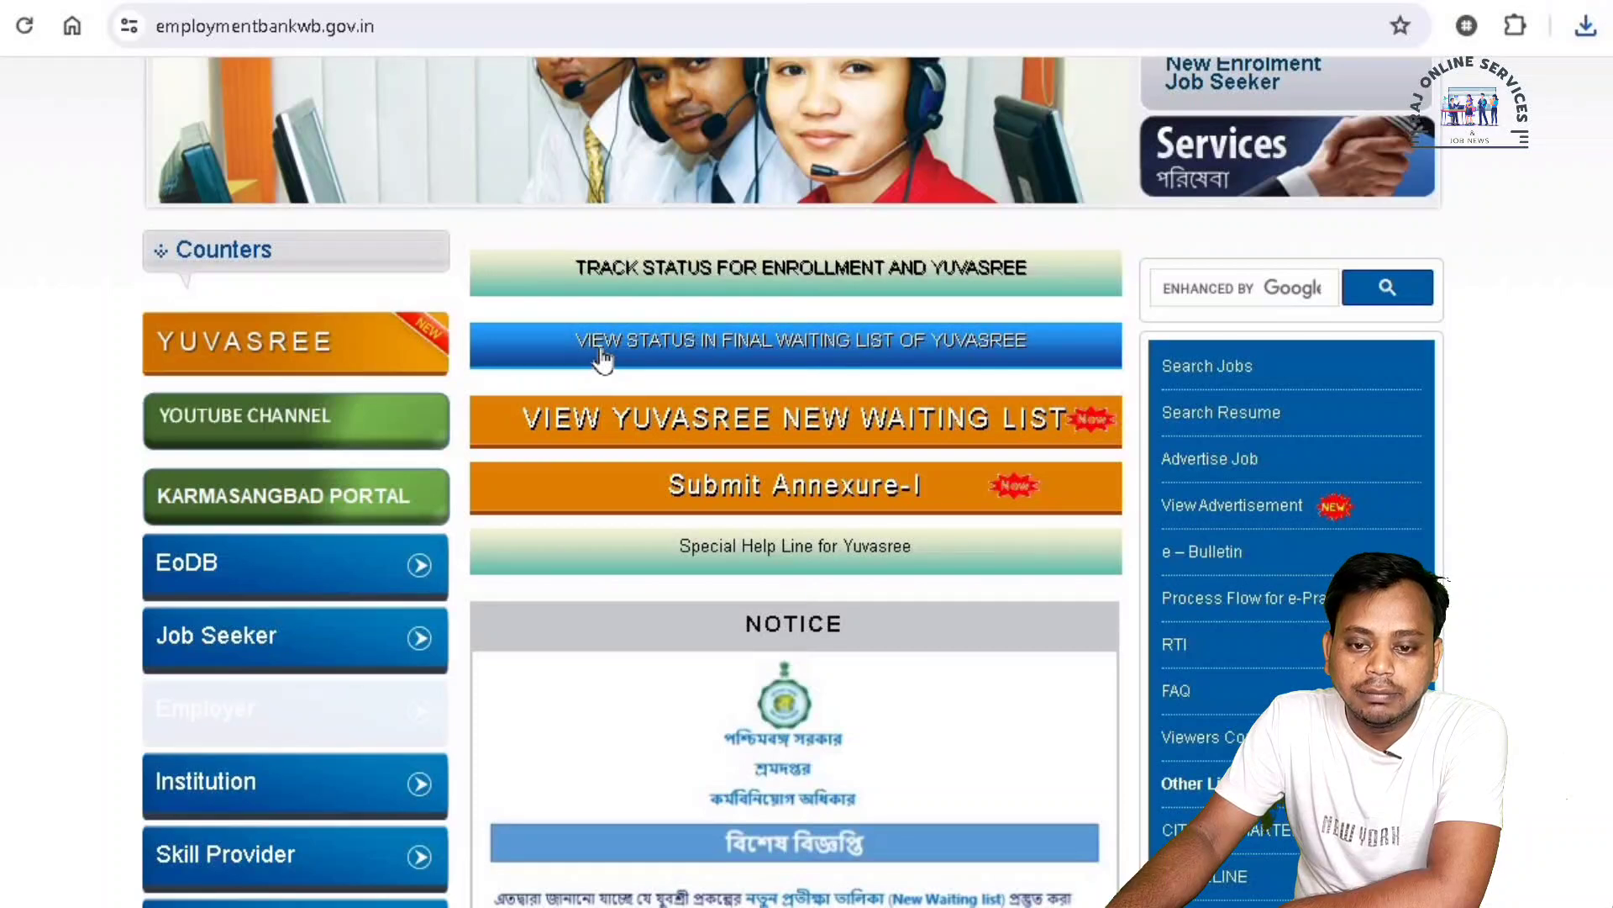
# Open the status check for the final Yuvasree waiting list, dismiss the translation prompt and activate the Jobseeker Id field
pyautogui.click(893, 361)
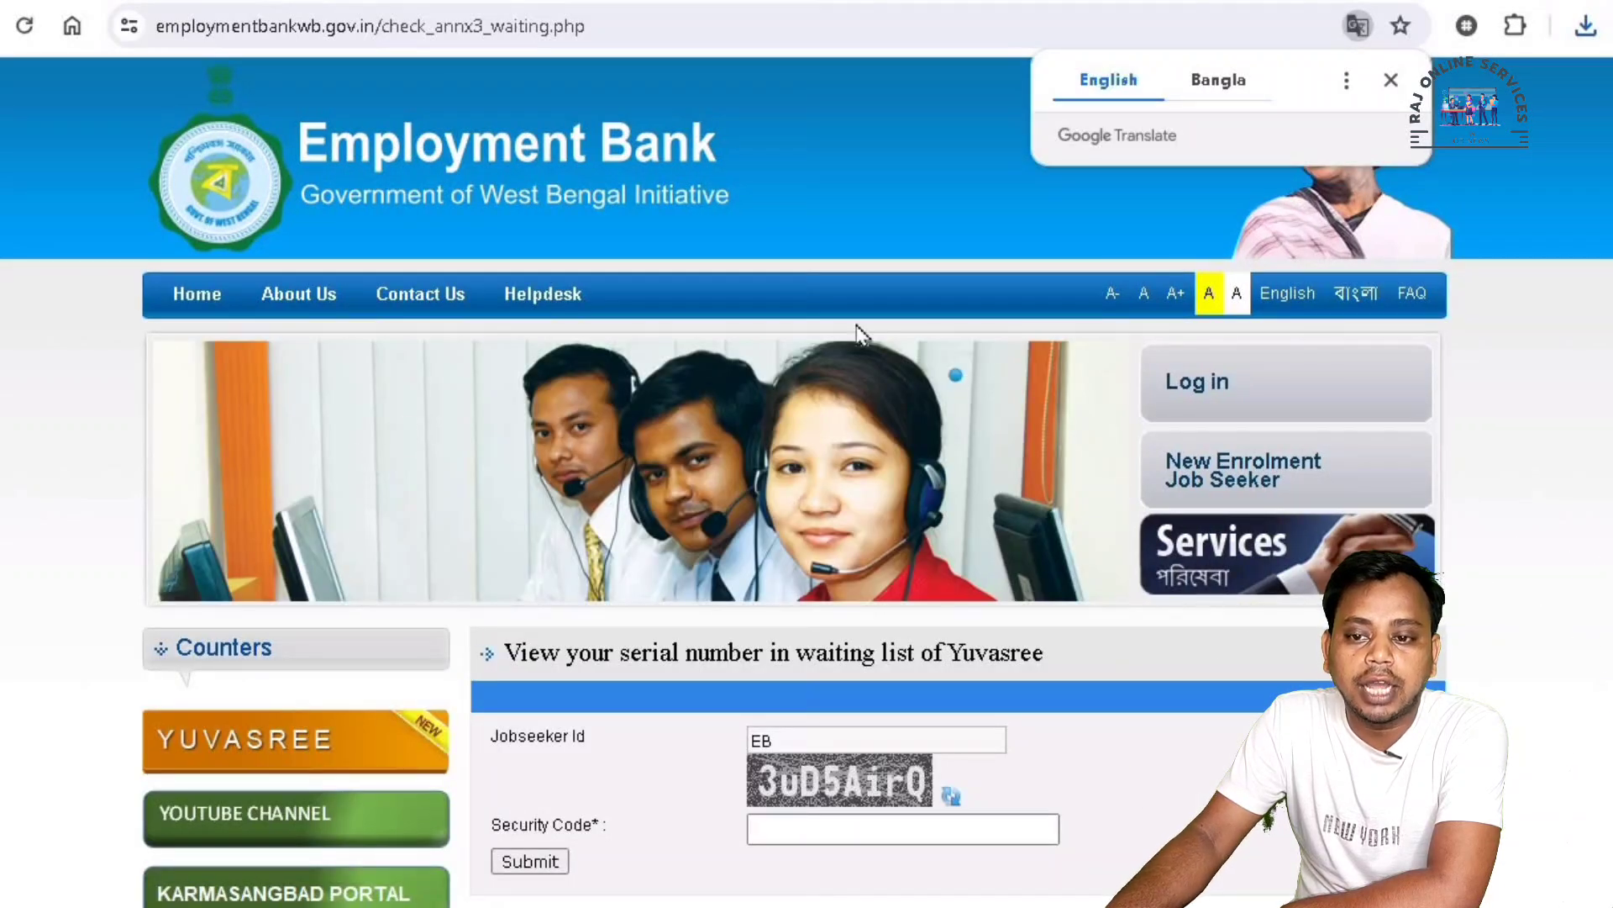
pyautogui.click(1391, 80)
pyautogui.scroll(-3, 1100, 400)
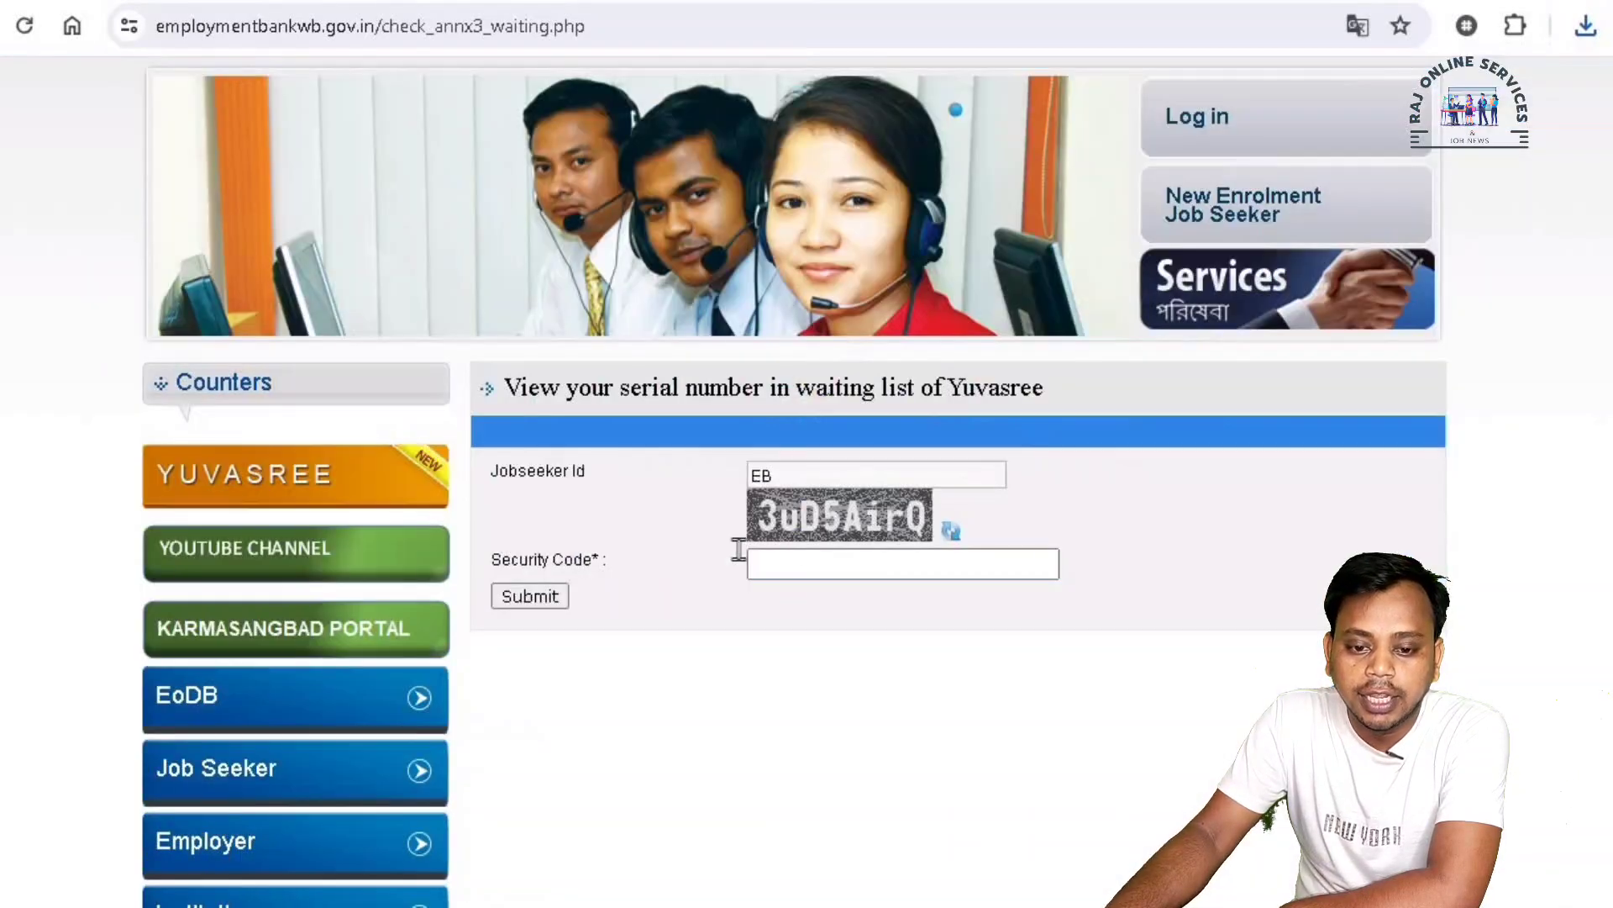
pyautogui.click(794, 476)
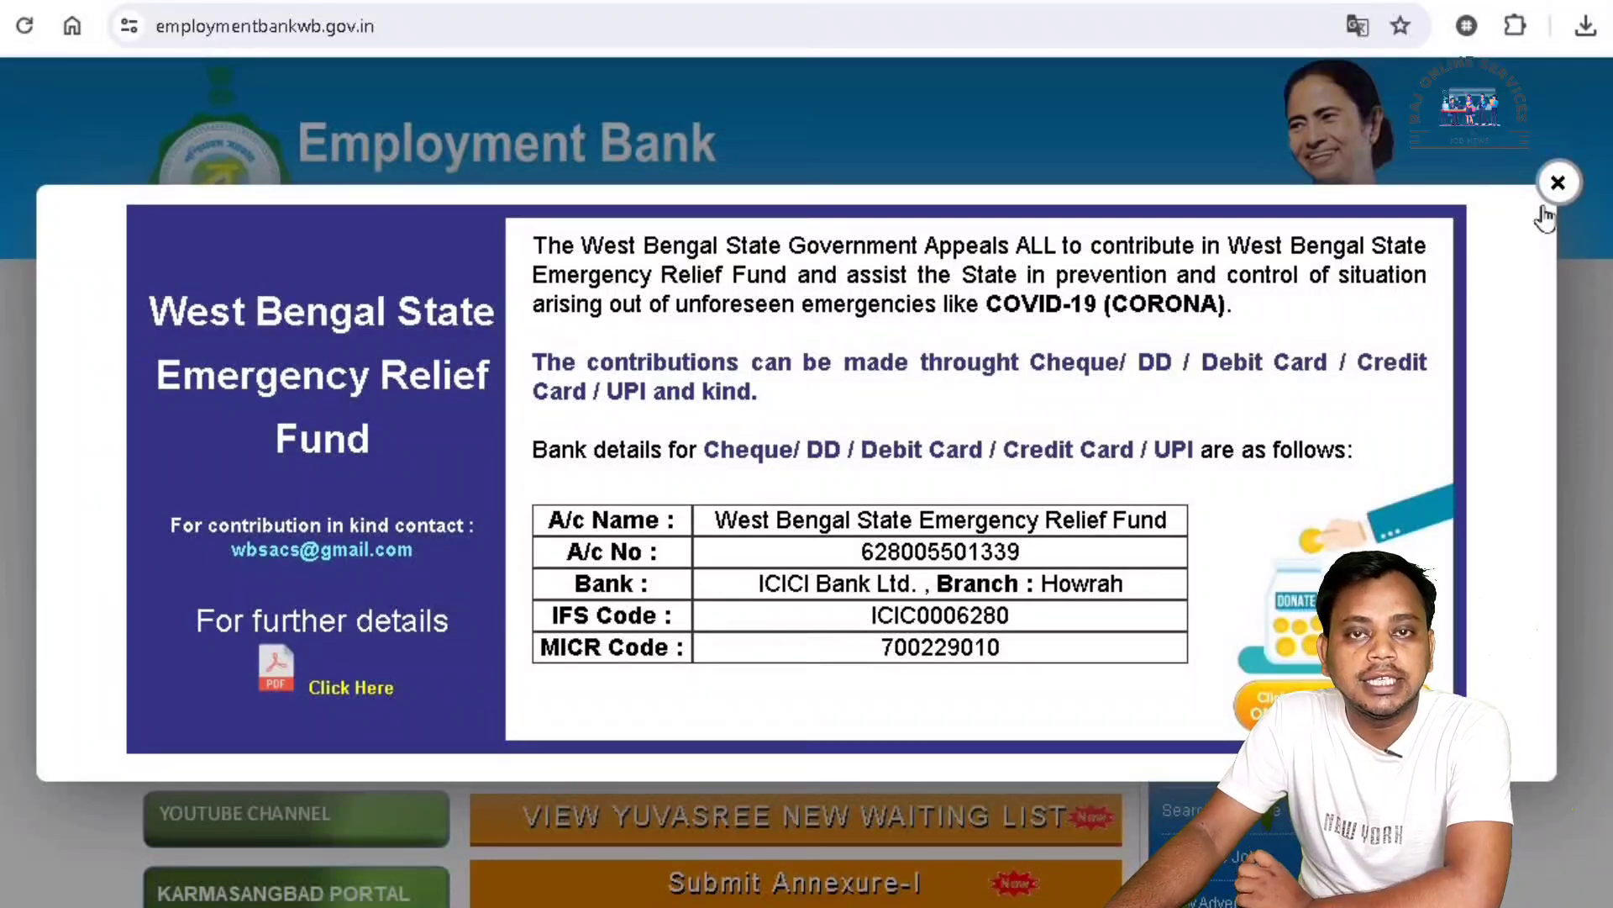
# Close the Emergency Relief Fund announcement and open the jobseeker login for submitting Annexure-I
pyautogui.click(1568, 202)
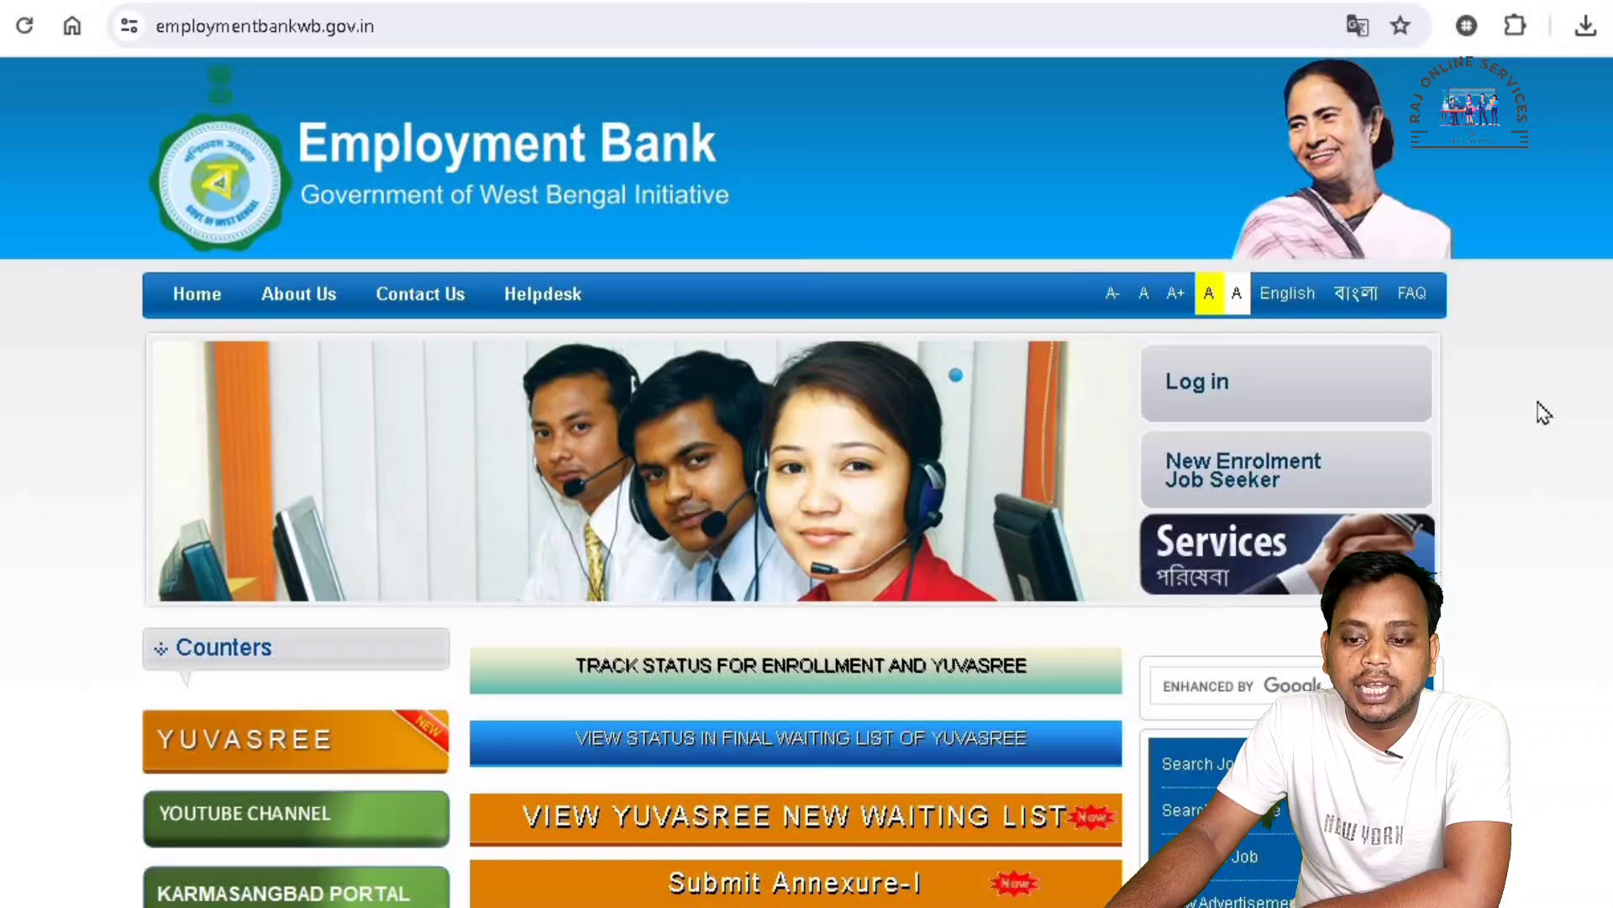
pyautogui.scroll(-2, 1544, 411)
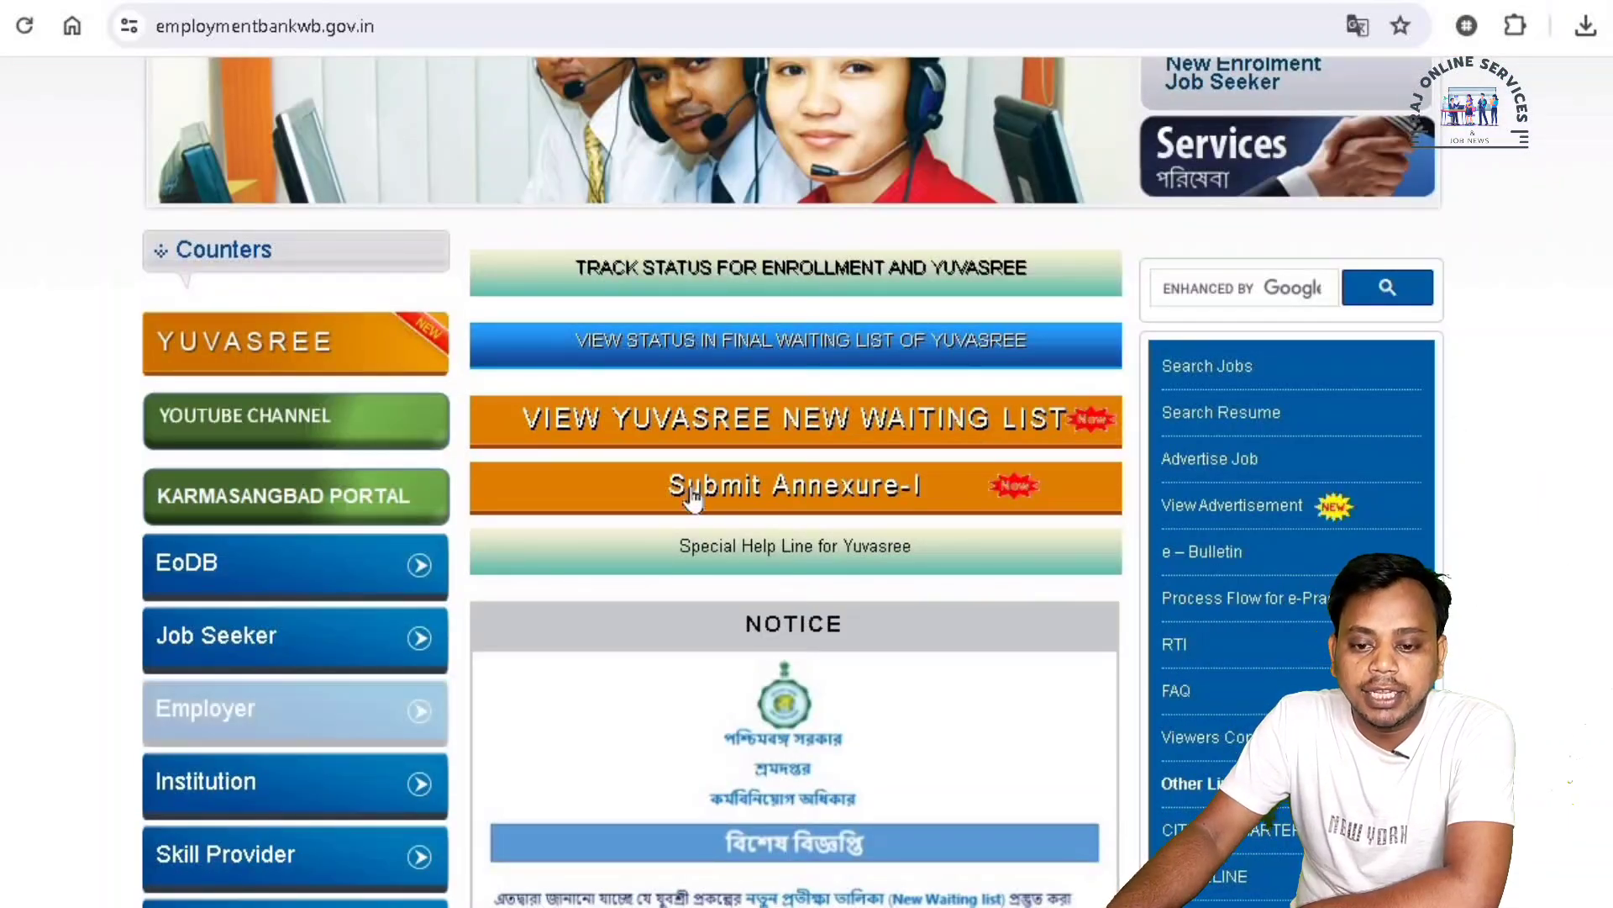
pyautogui.click(808, 487)
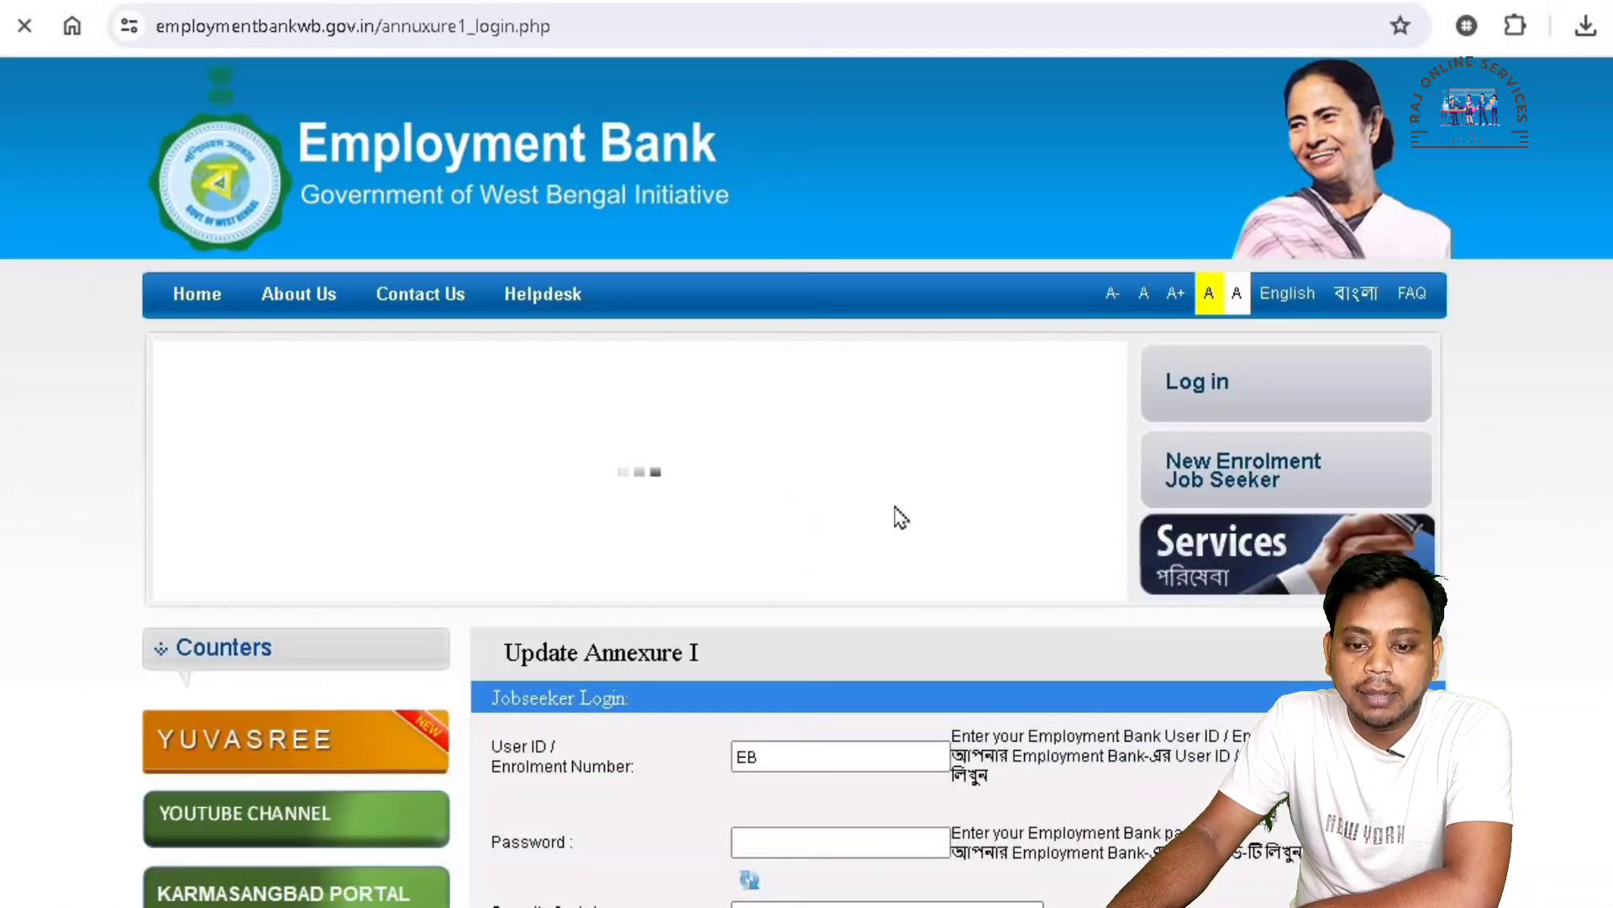
pyautogui.scroll(-3, 656, 630)
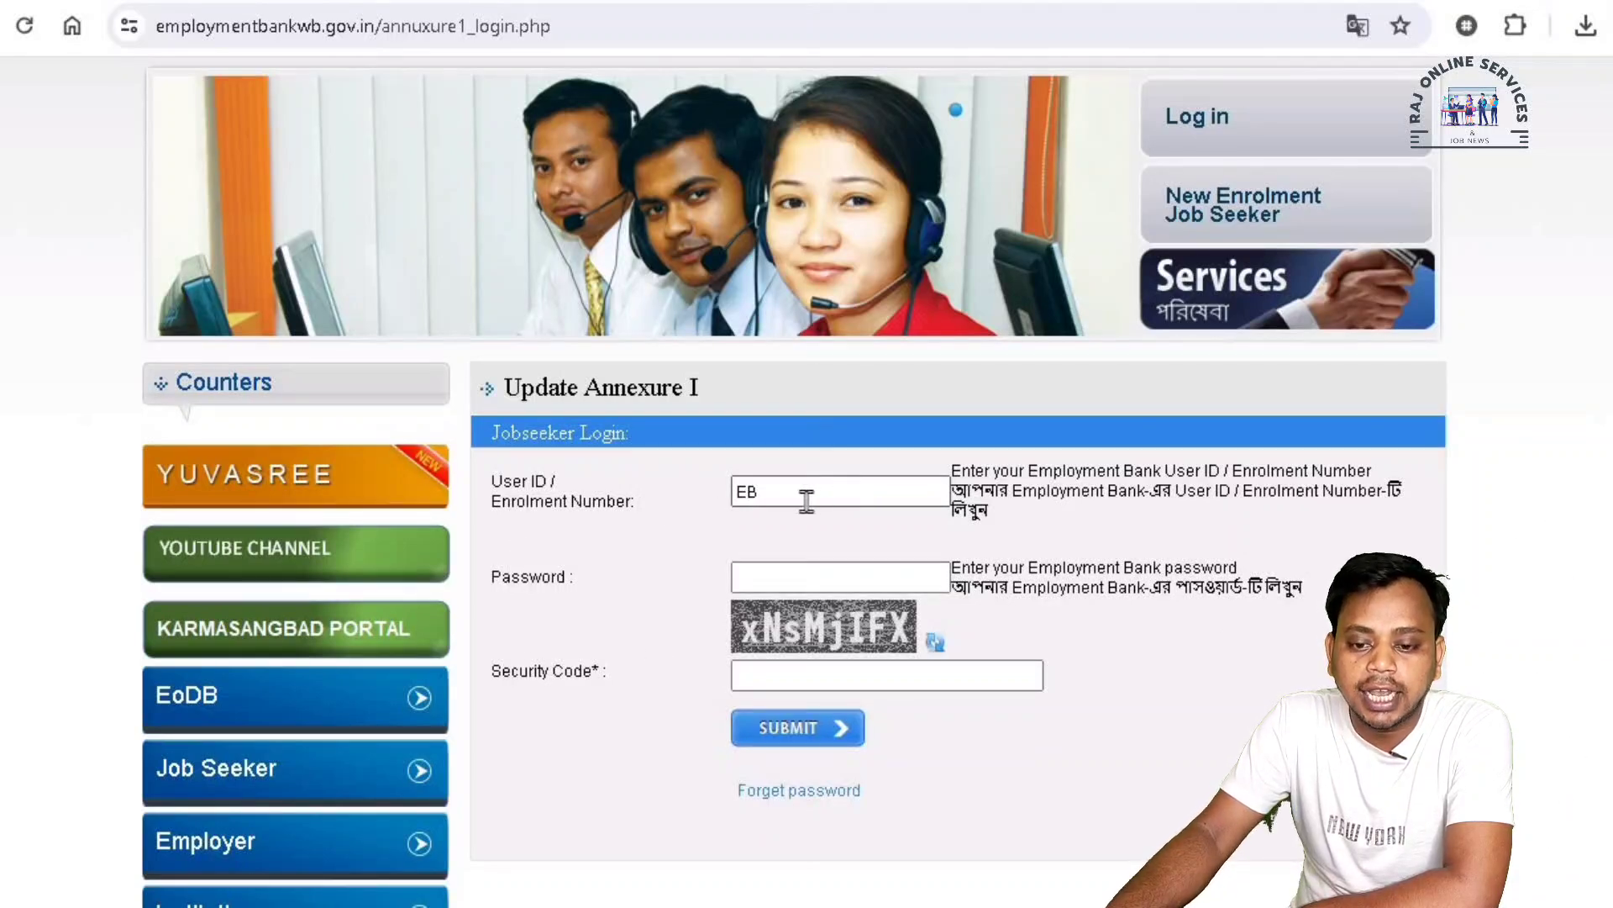
# Log in to the Annexure-I update form with the enrolment number, account password and security code
pyautogui.click(841, 492)
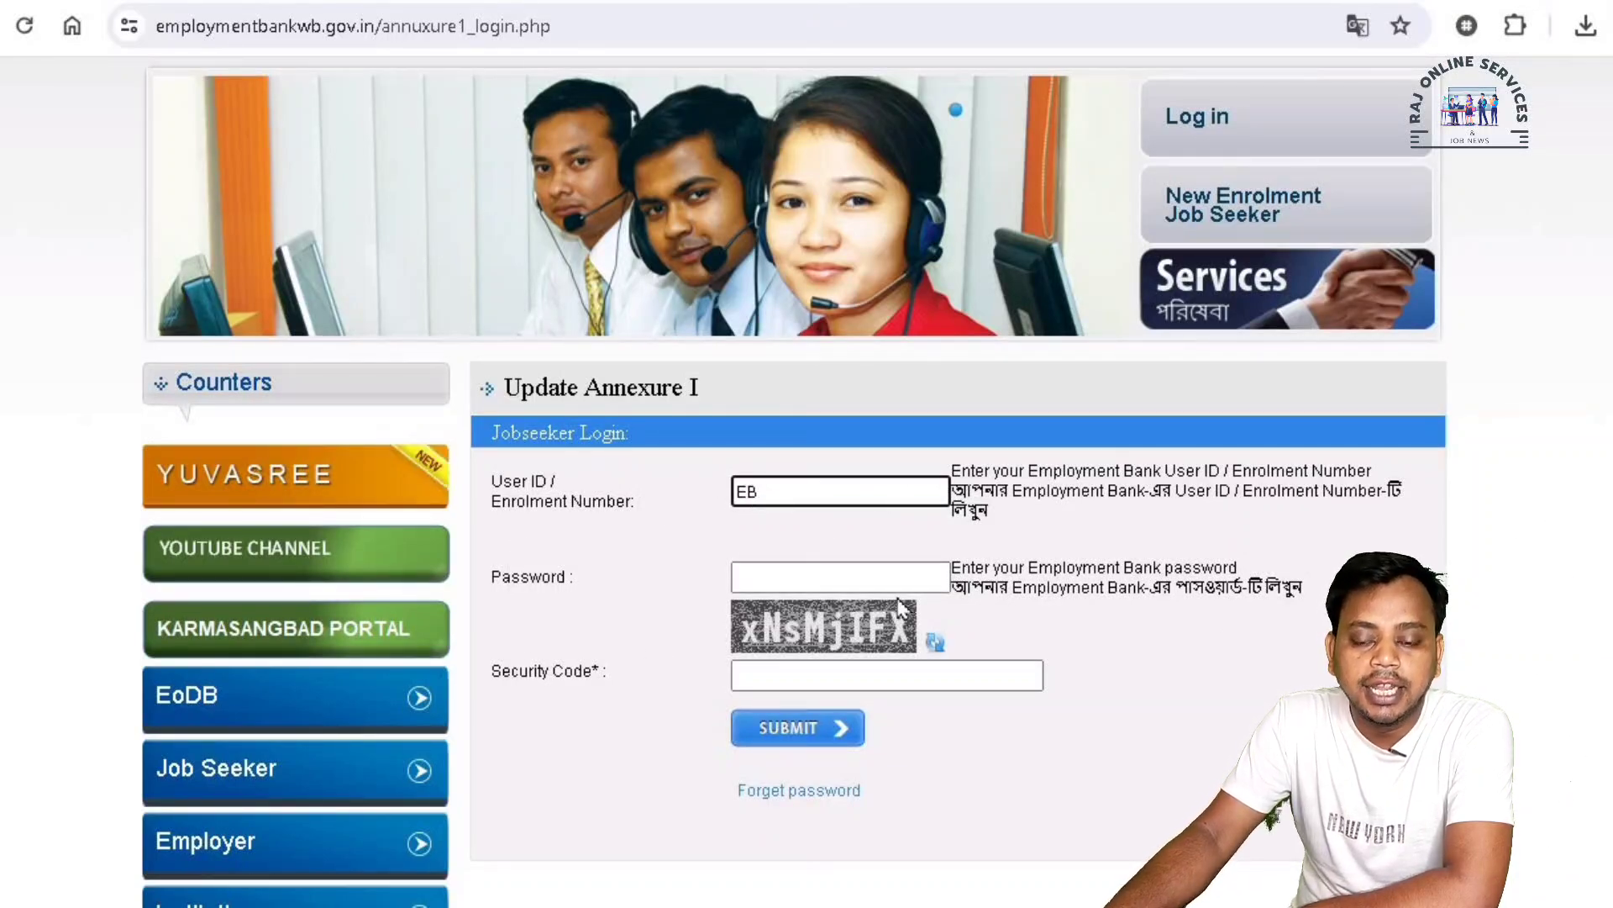
pyautogui.click(870, 581)
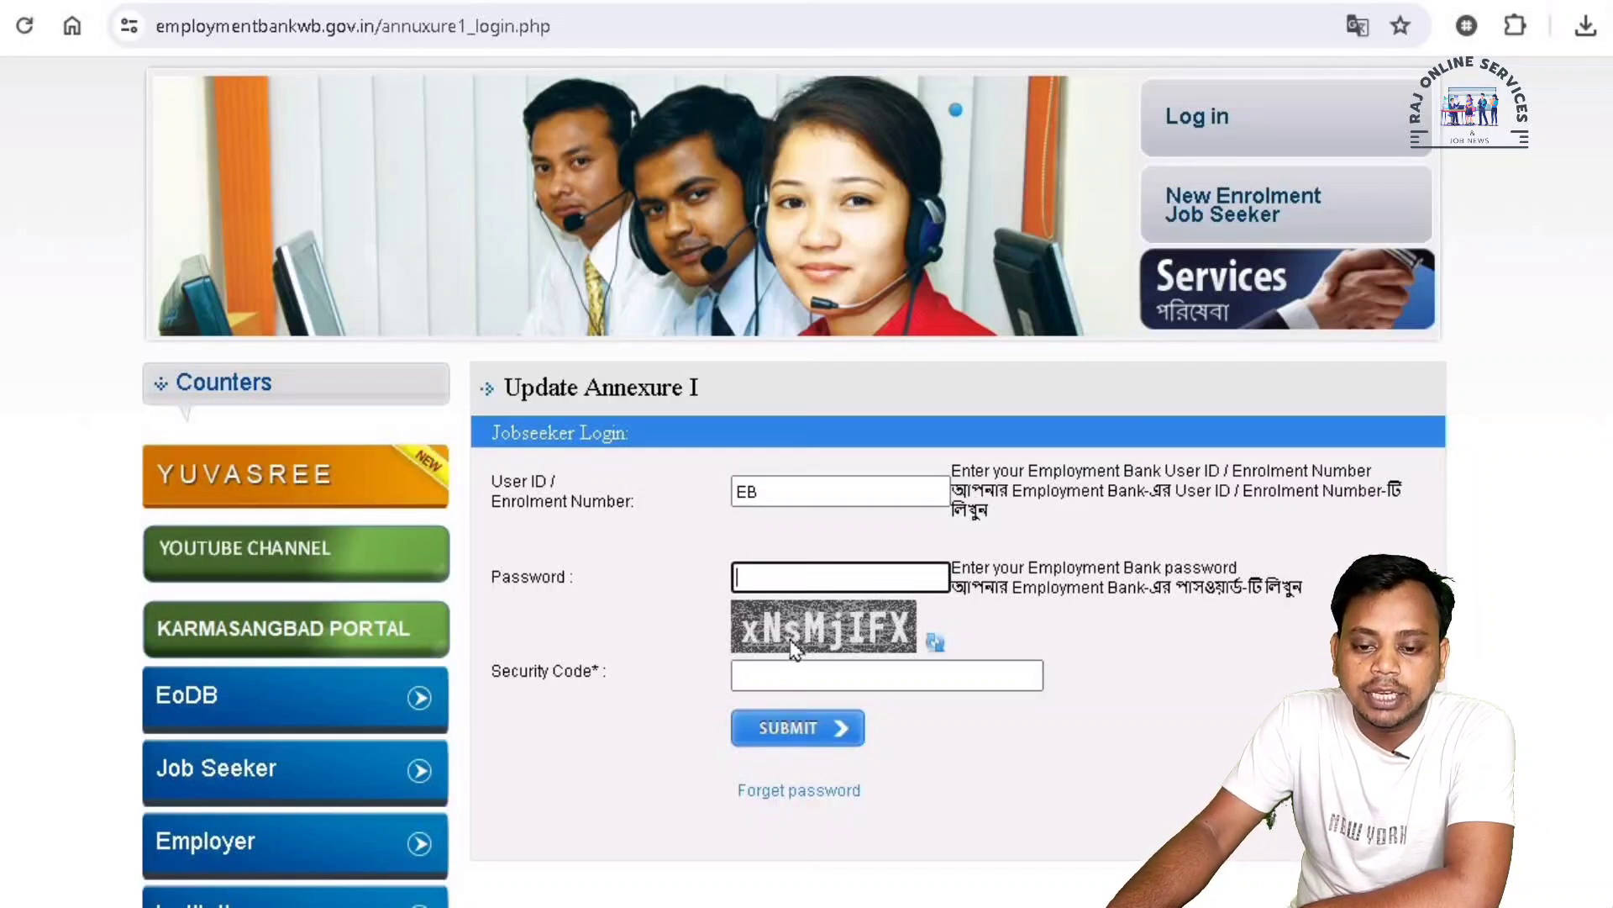
pyautogui.click(844, 676)
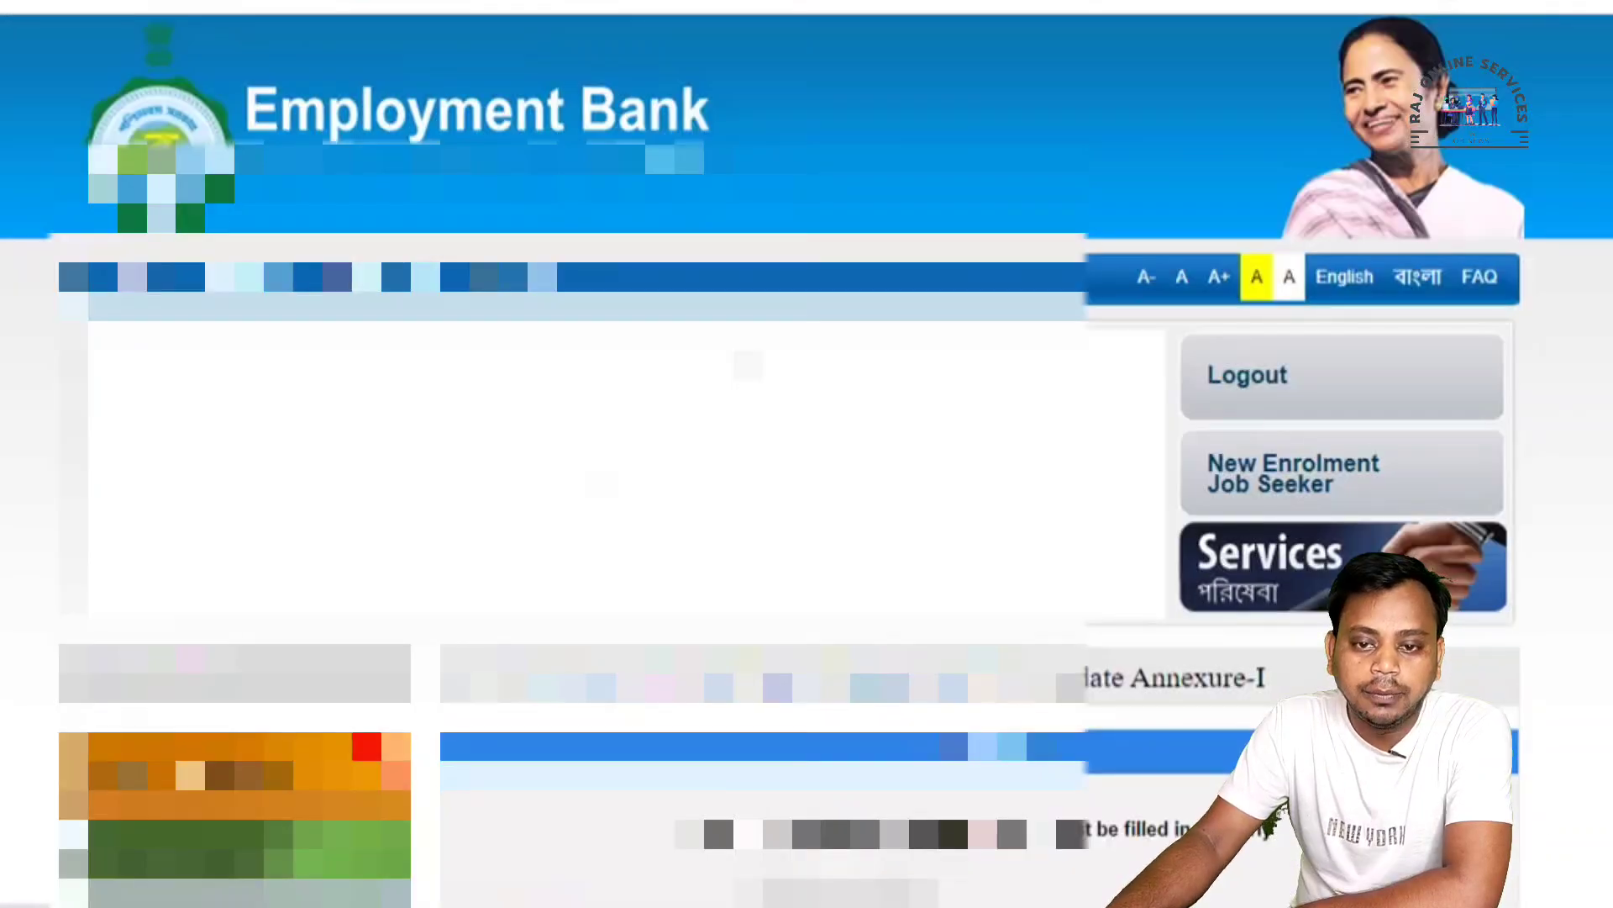
# Answer the Annexure-I eligibility questions: YES for unemployed till date, NO for past financial assistance, NO for another family member having applied
pyautogui.scroll(-5, 806, 453)
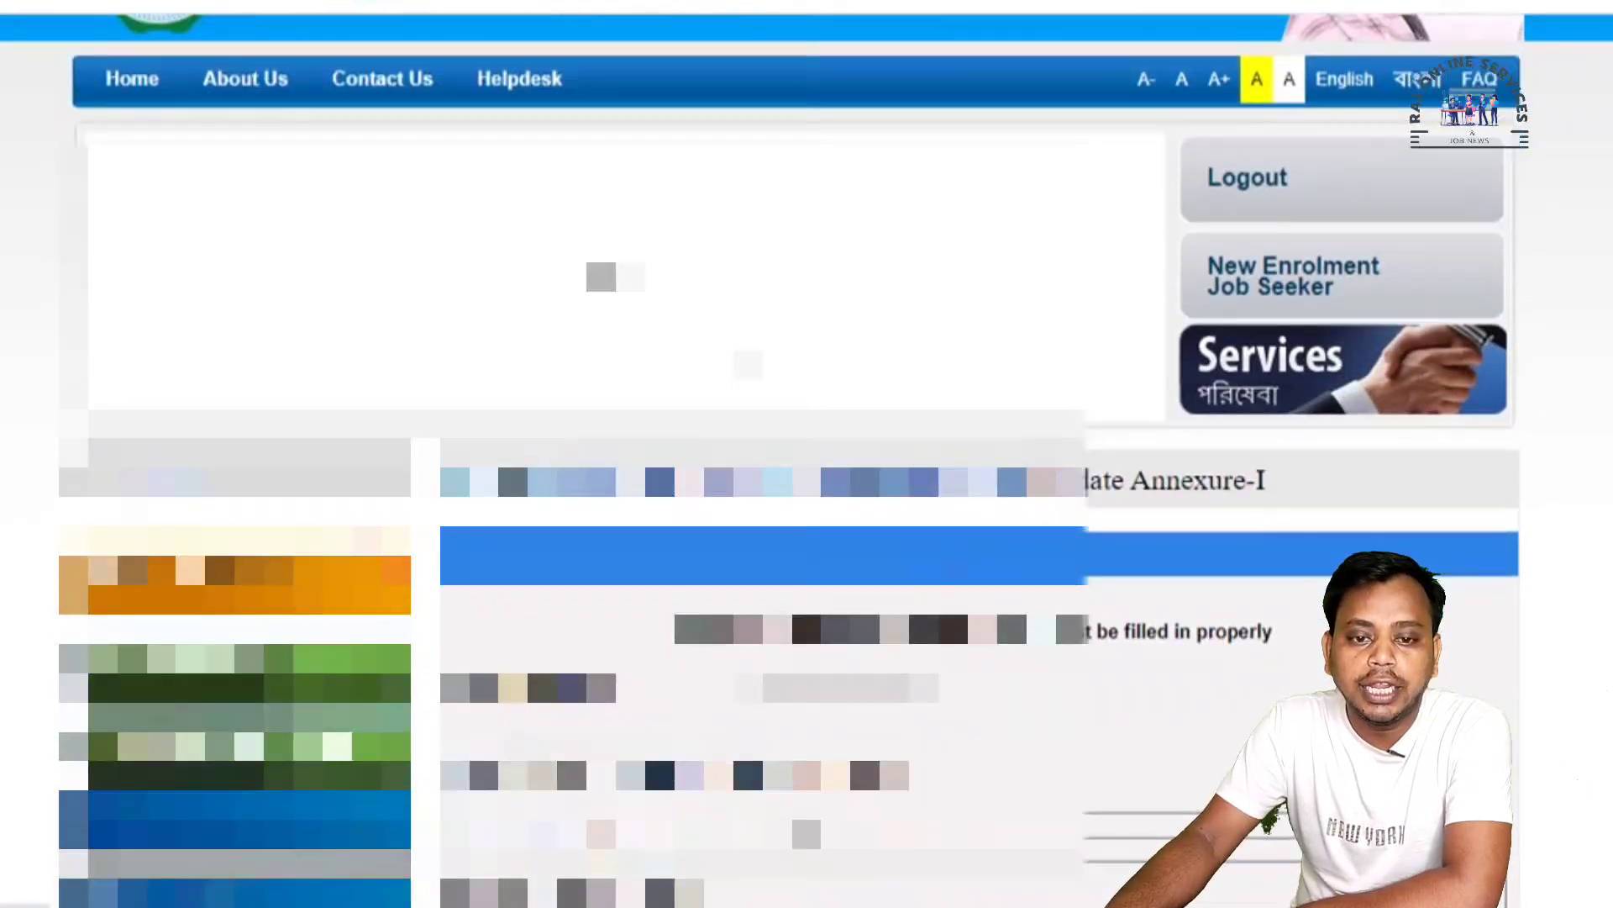
pyautogui.scroll(-2, 807, 453)
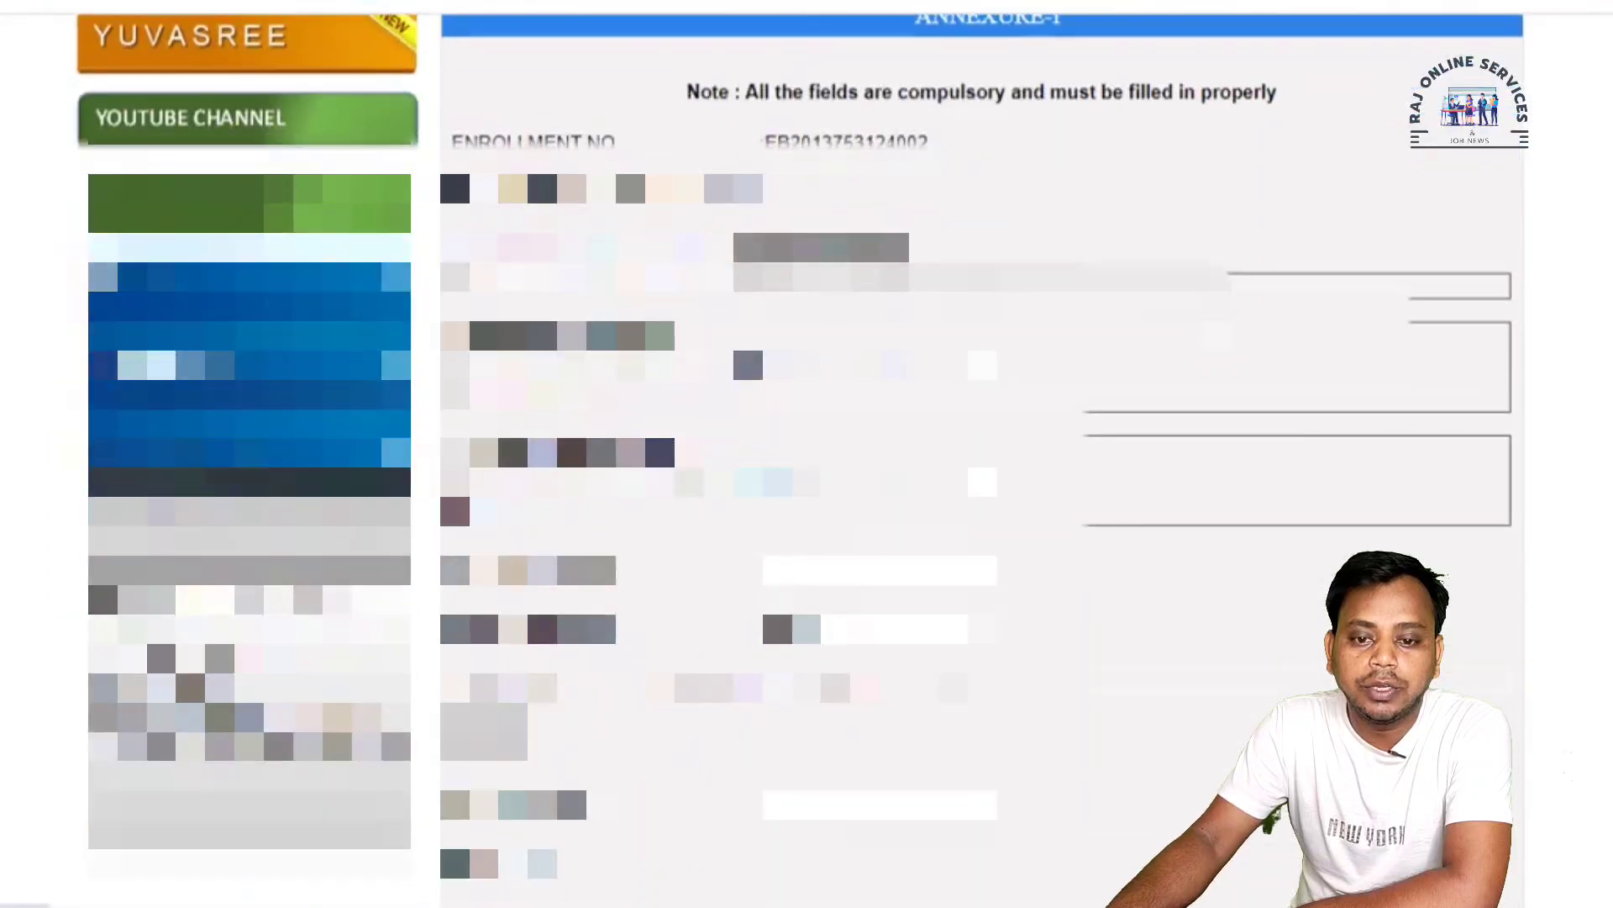
pyautogui.scroll(2, 807, 454)
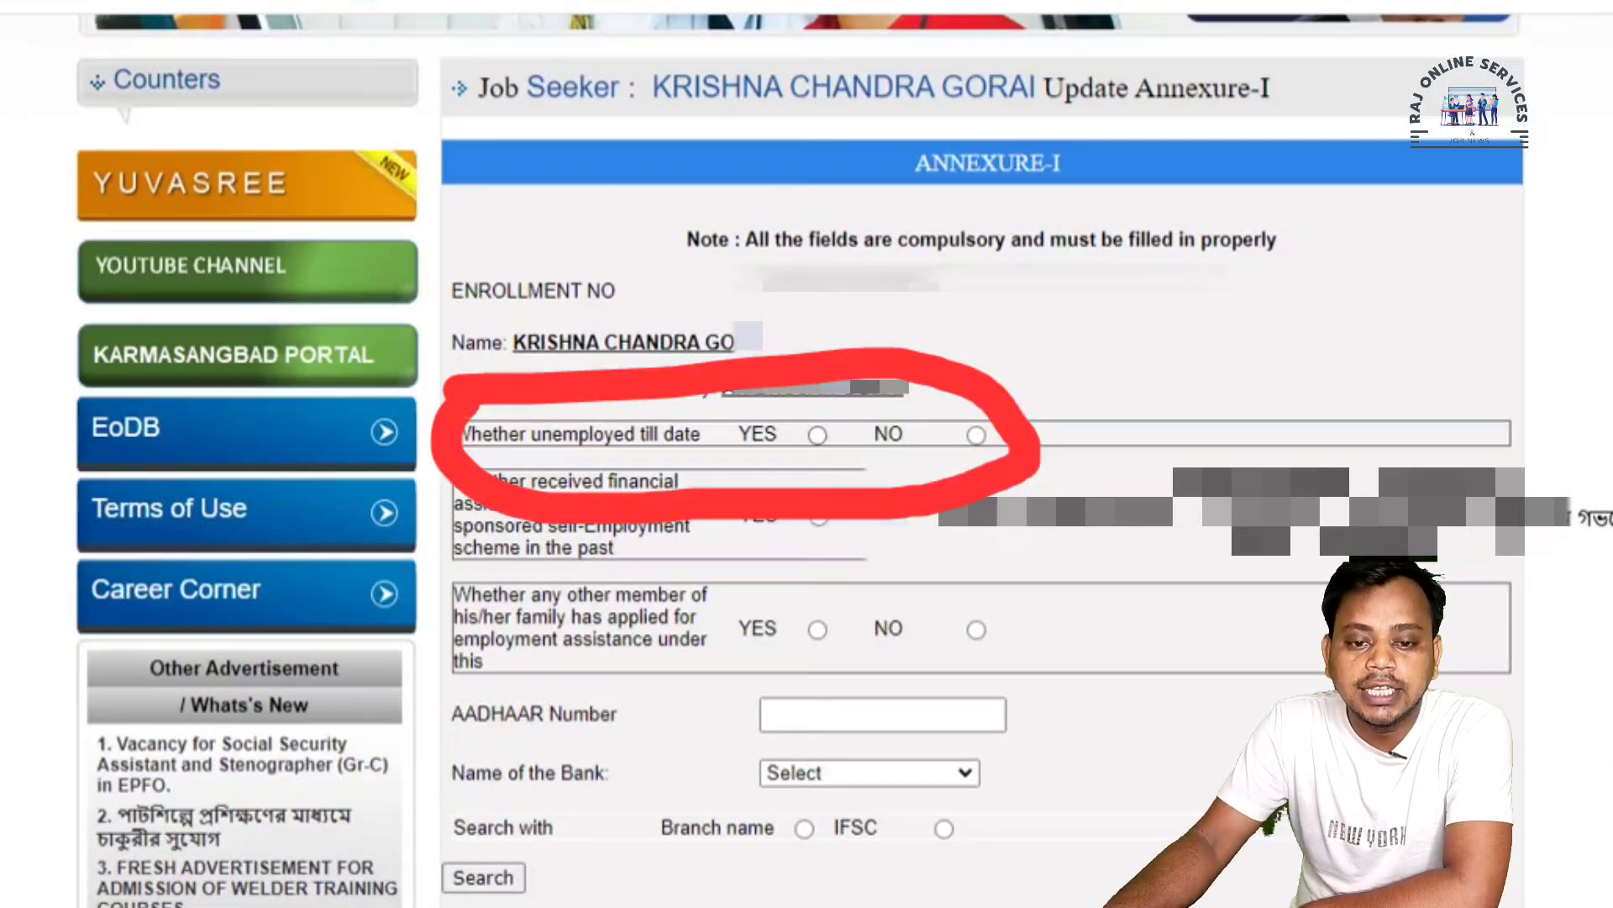
pyautogui.click(817, 434)
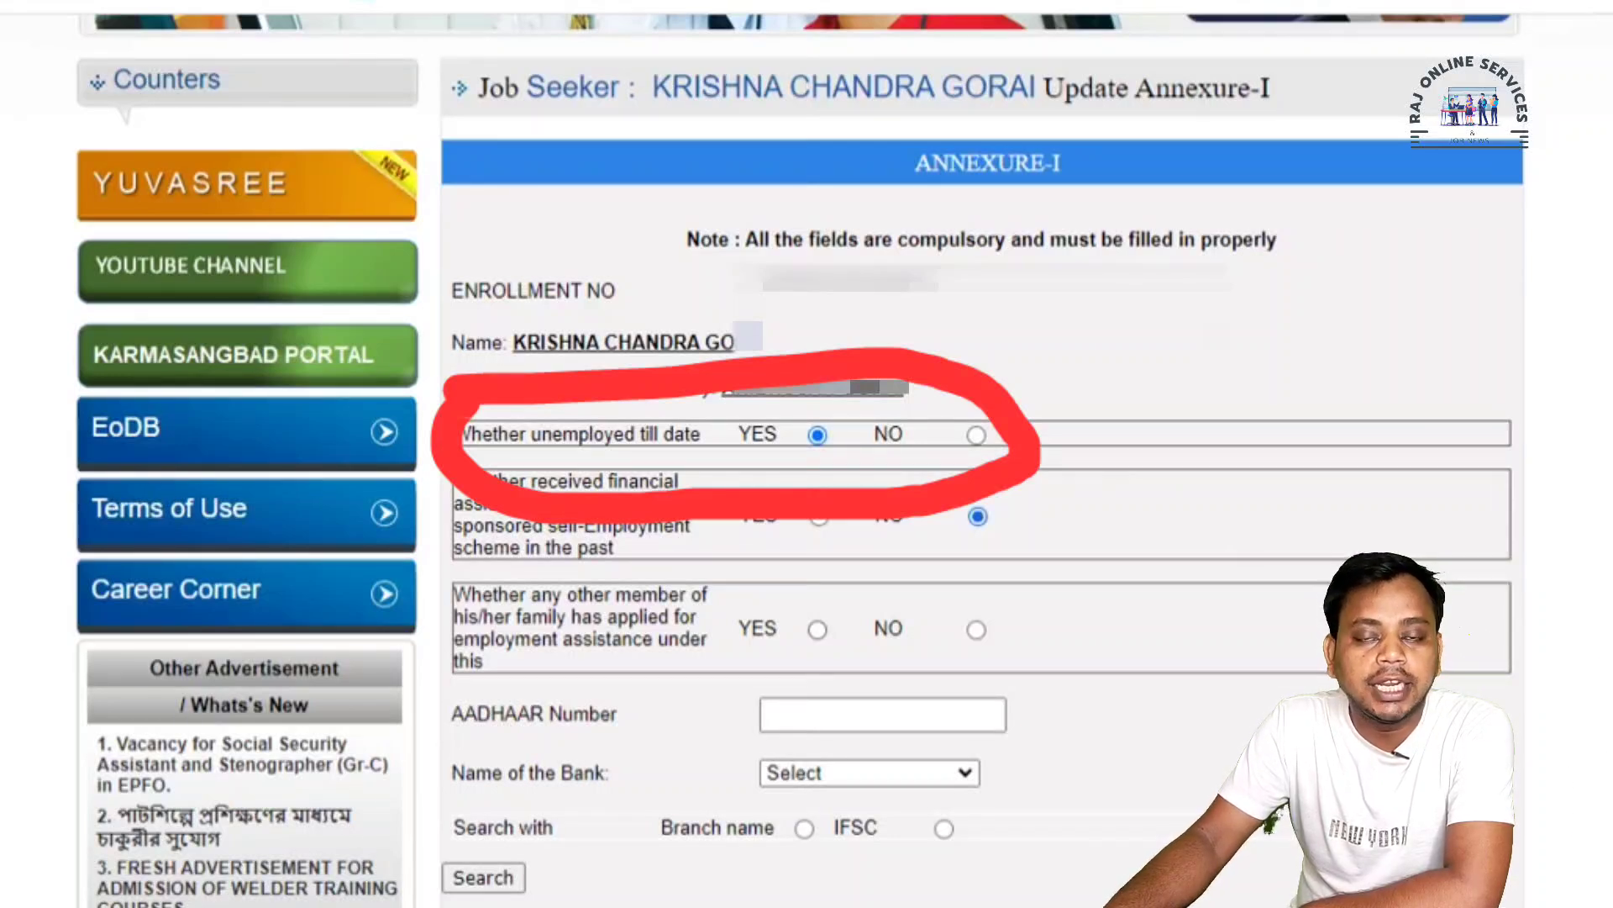
pyautogui.click(976, 629)
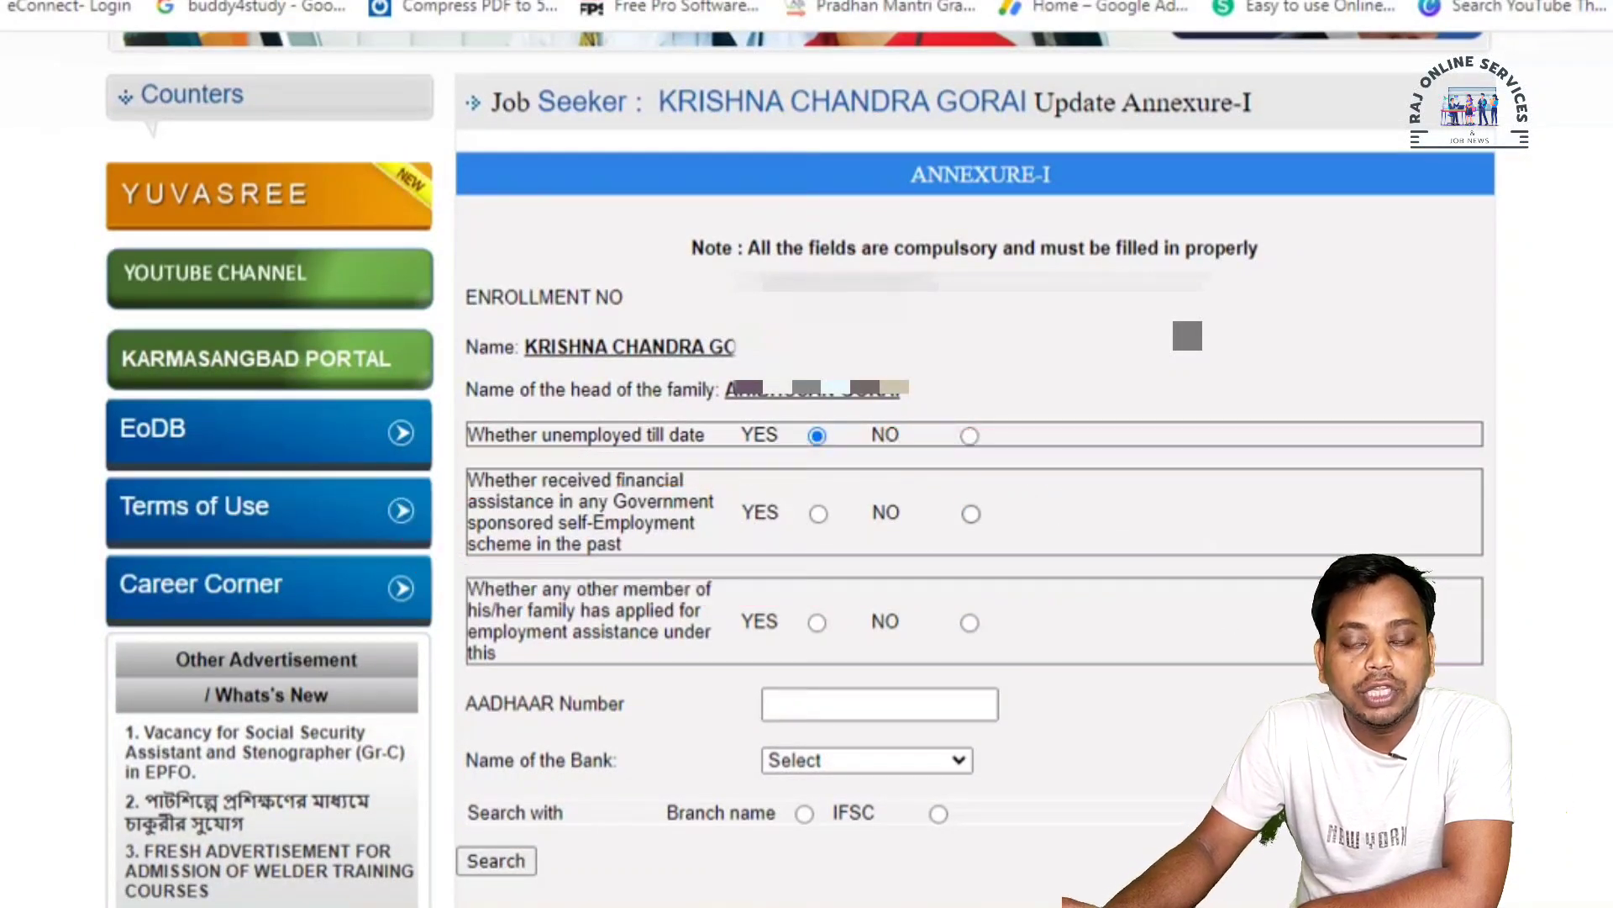
pyautogui.click(972, 513)
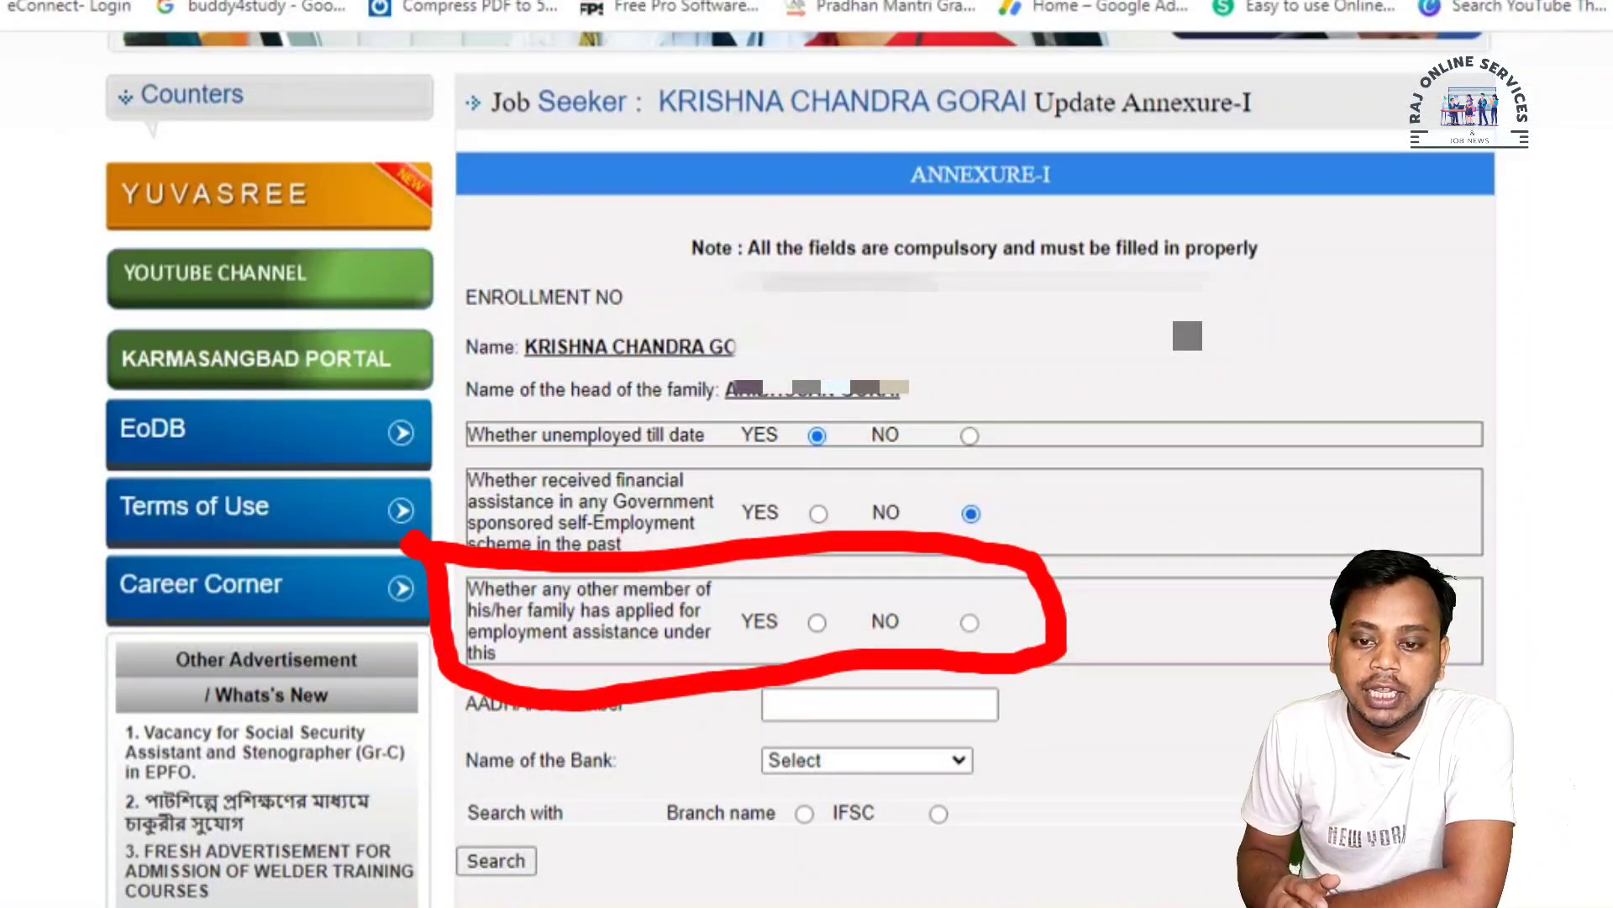
pyautogui.click(969, 622)
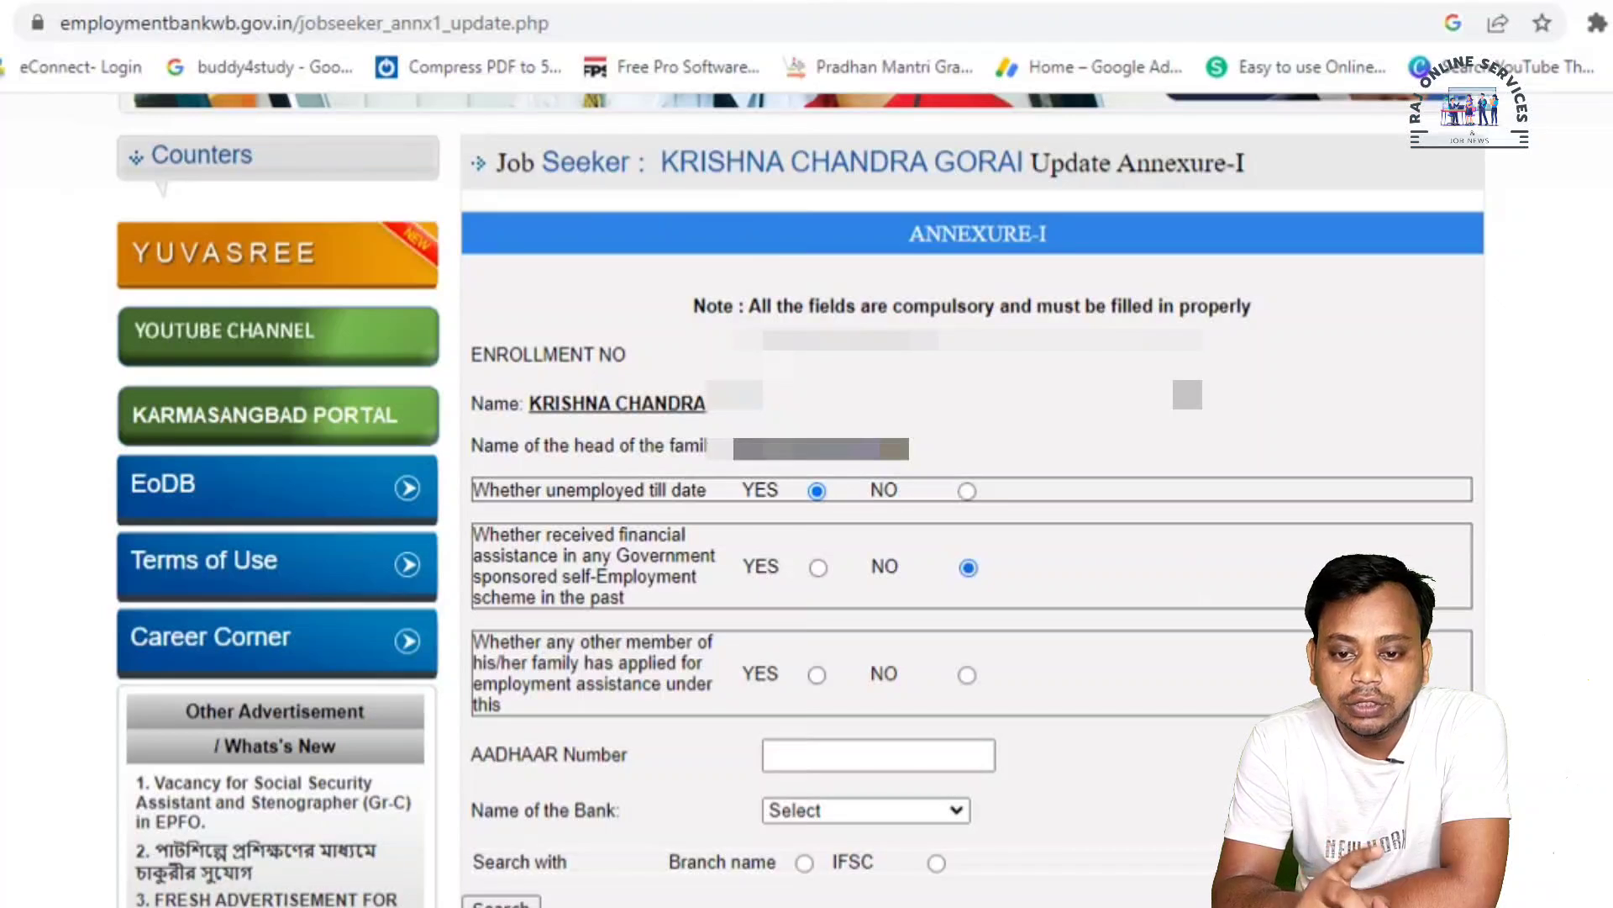
pyautogui.click(968, 675)
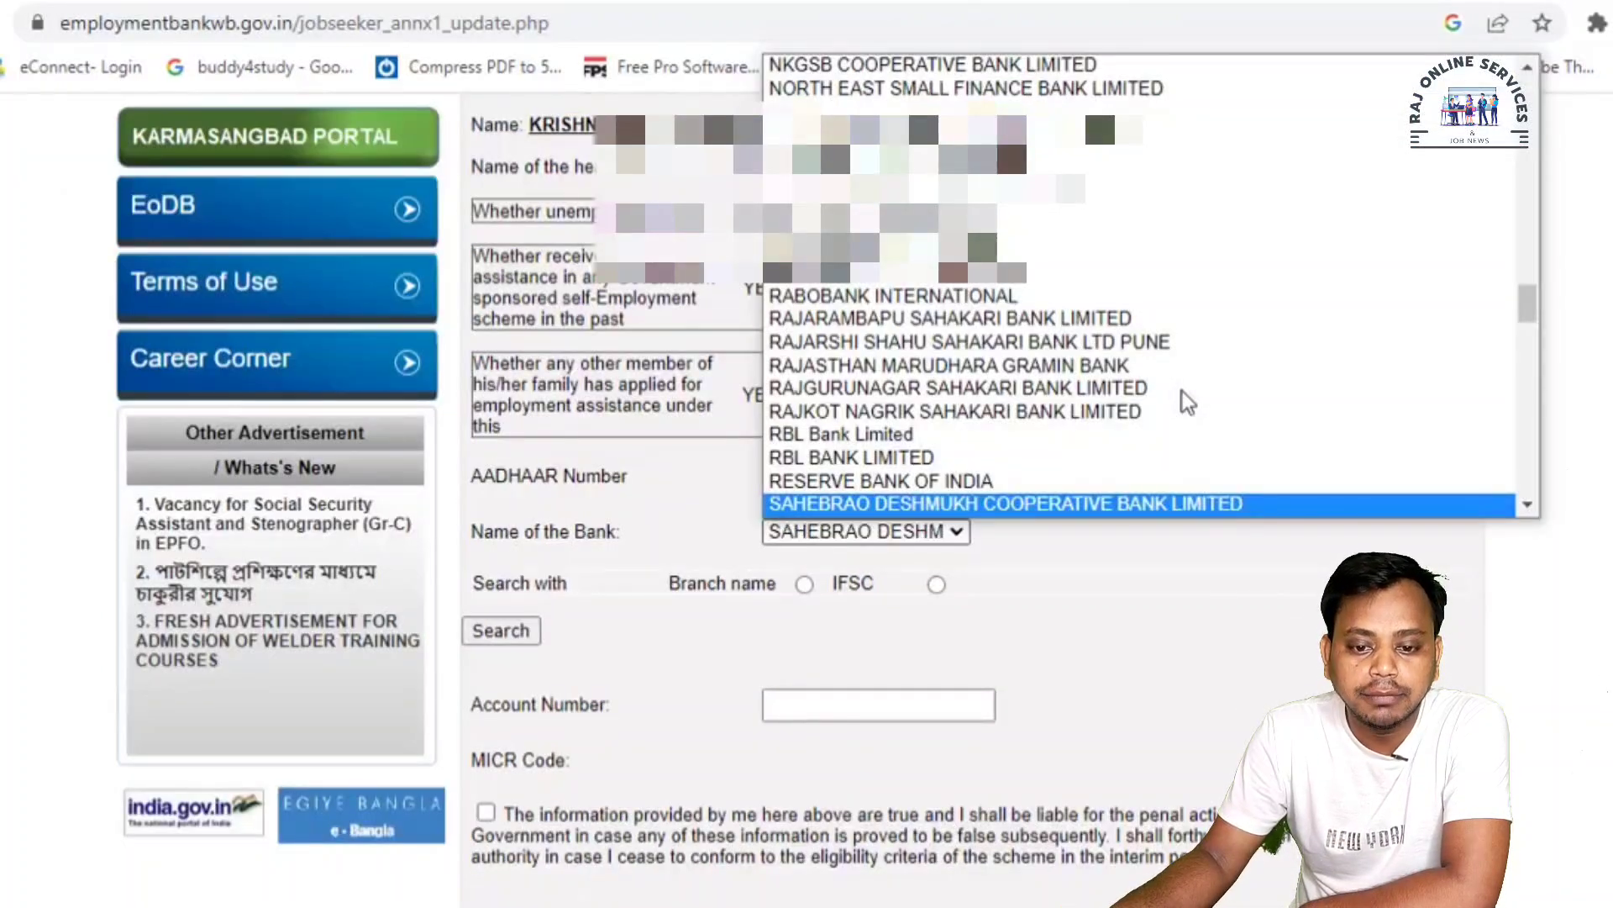
# Choose State Bank of India as the bank and set the branch search to IFSC
pyautogui.press('Down')
pyautogui.write('state')
pyautogui.press('Return')
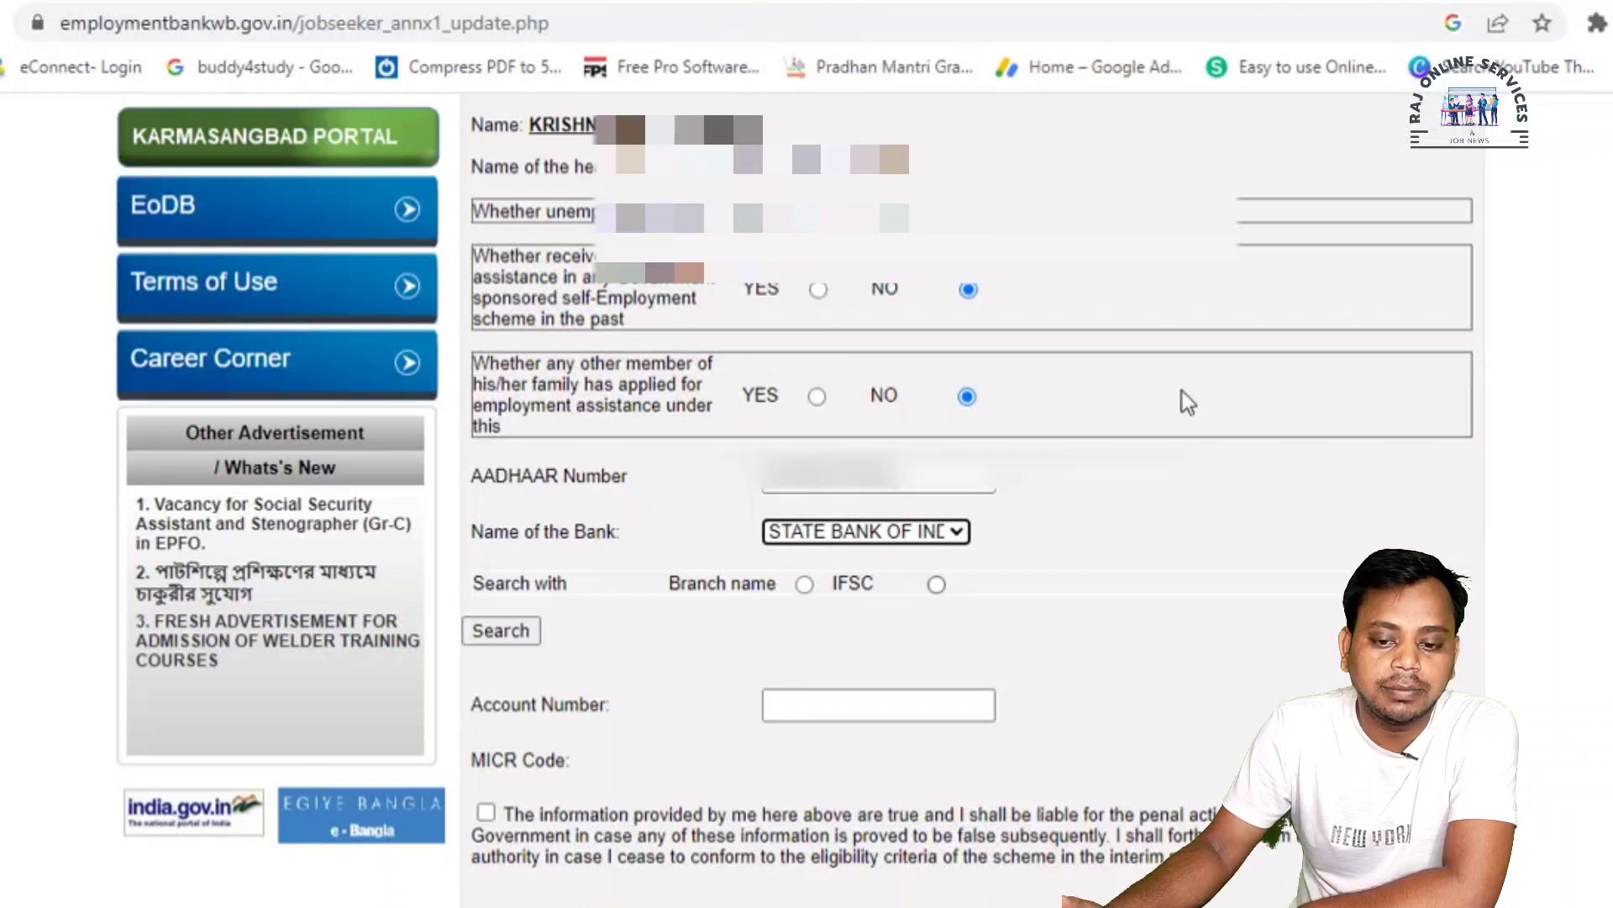
pyautogui.press('Tab')
pyautogui.press('Right')
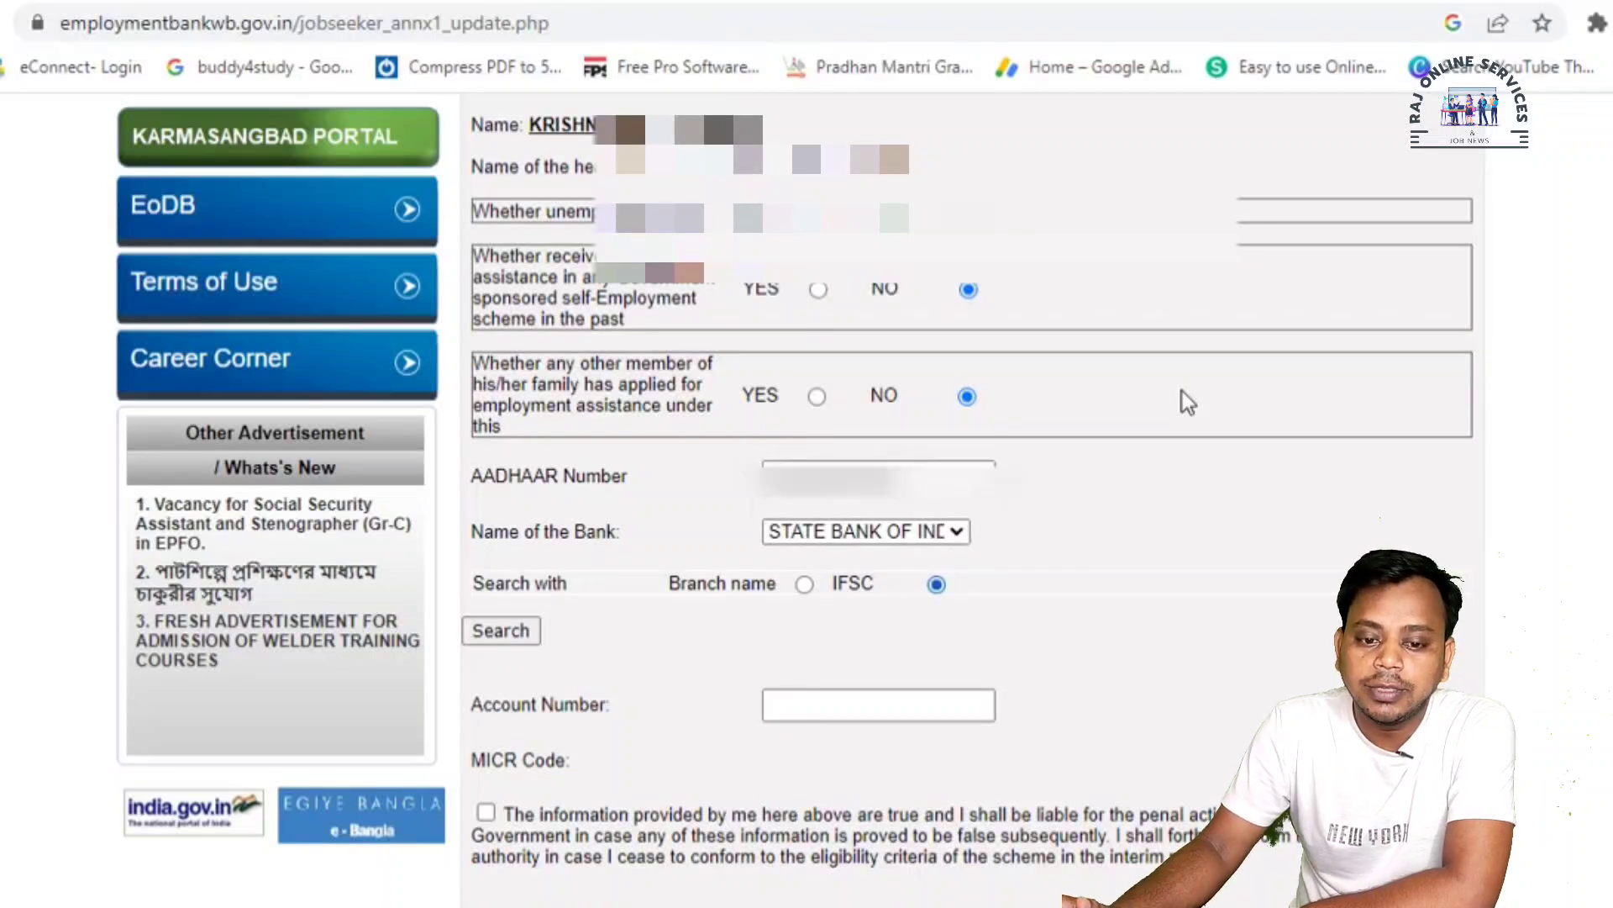
# Review the eligibility answers, bank details and declaration in the Annexure-I form
pyautogui.scroll(-2, 1182, 390)
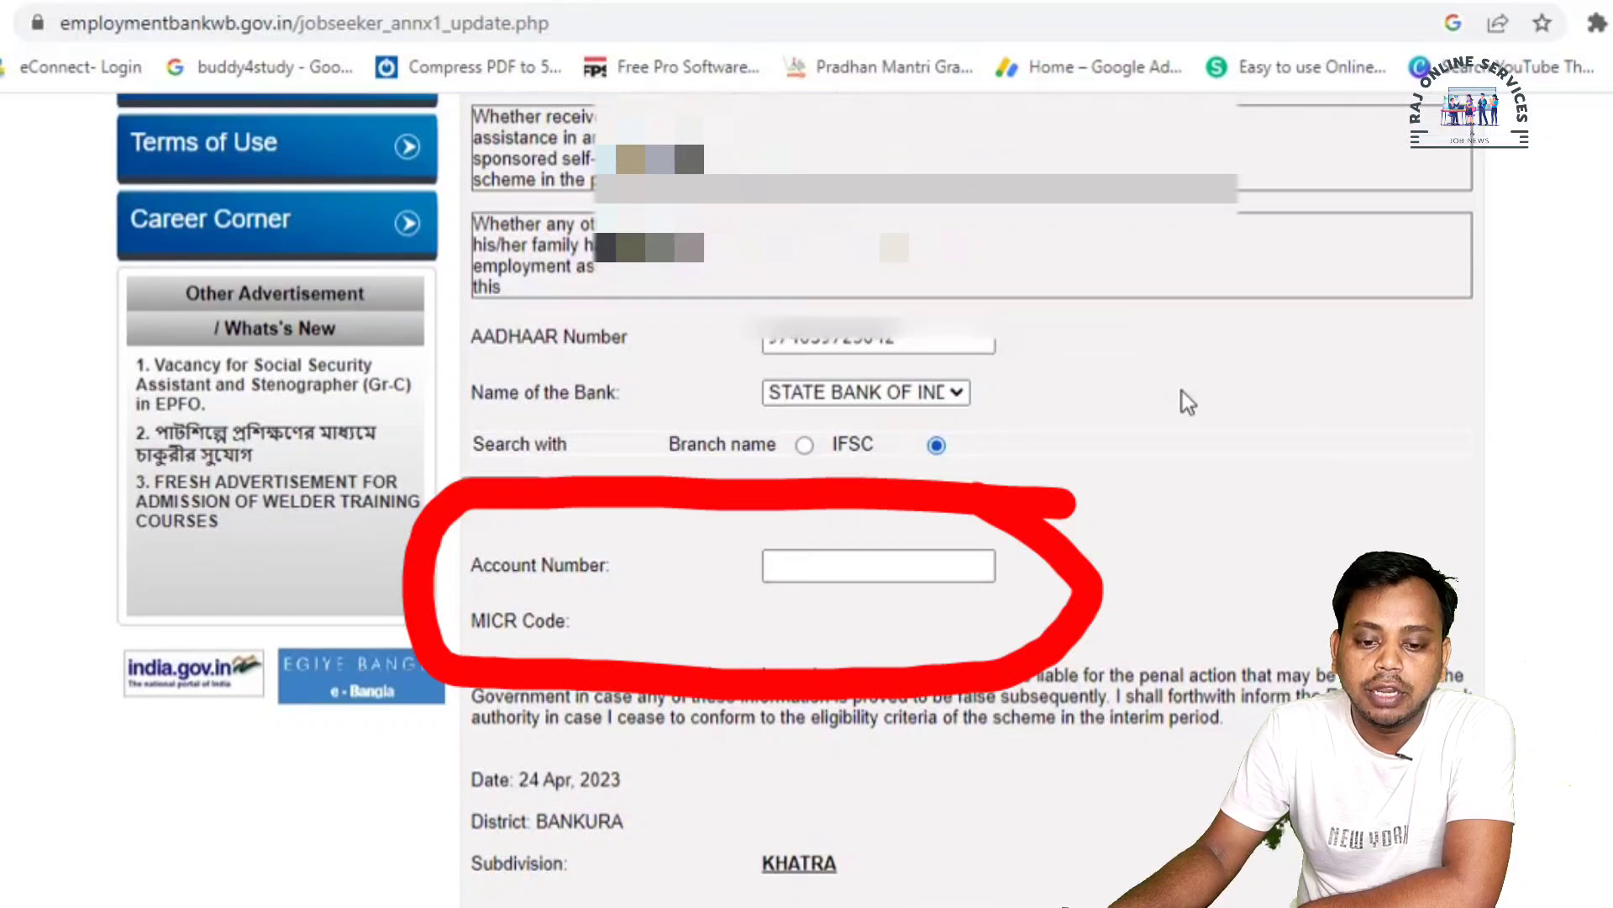
pyautogui.scroll(3, 1183, 391)
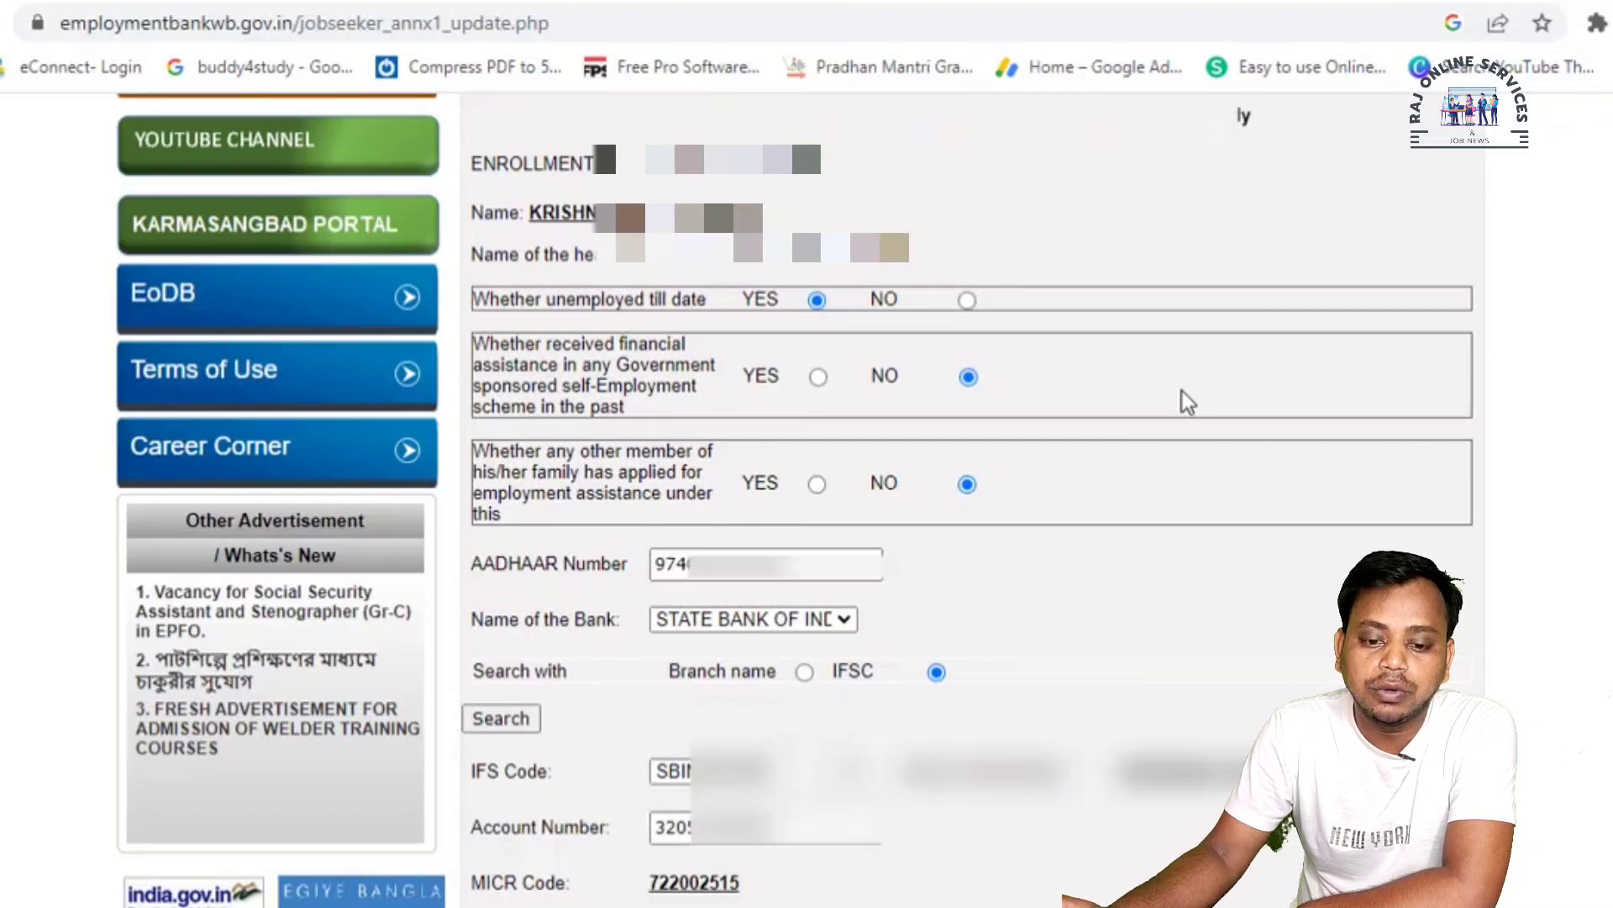
pyautogui.scroll(-3, 1183, 390)
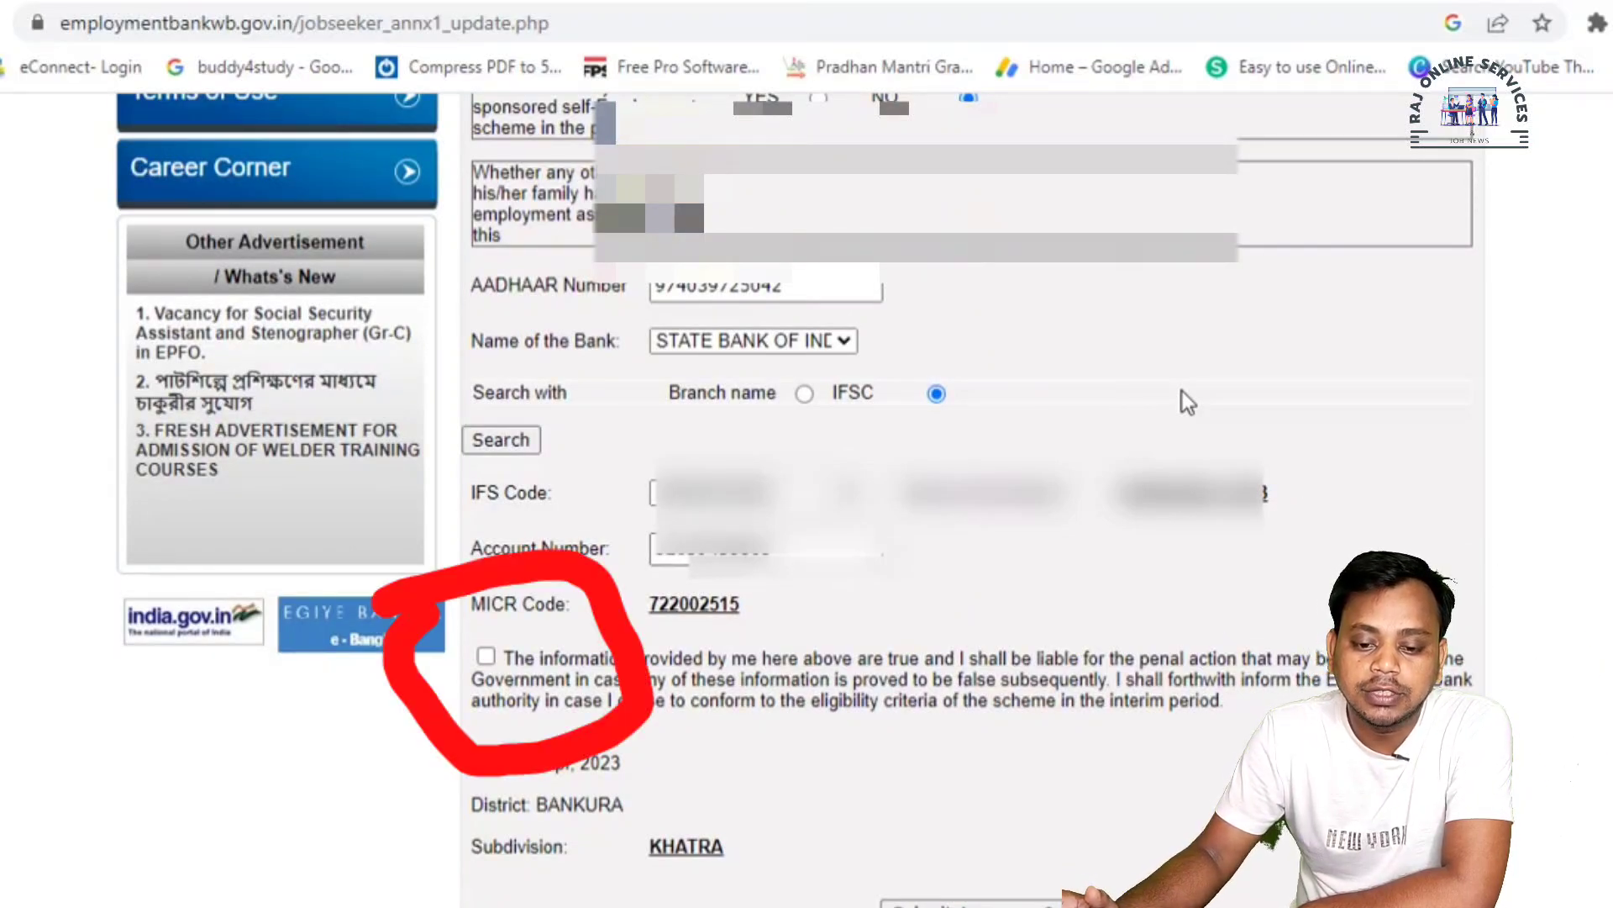
# Accept the declaration that the information provided is true, recheck the entries and submit the Annexure-I form
pyautogui.scroll(-2, 1182, 390)
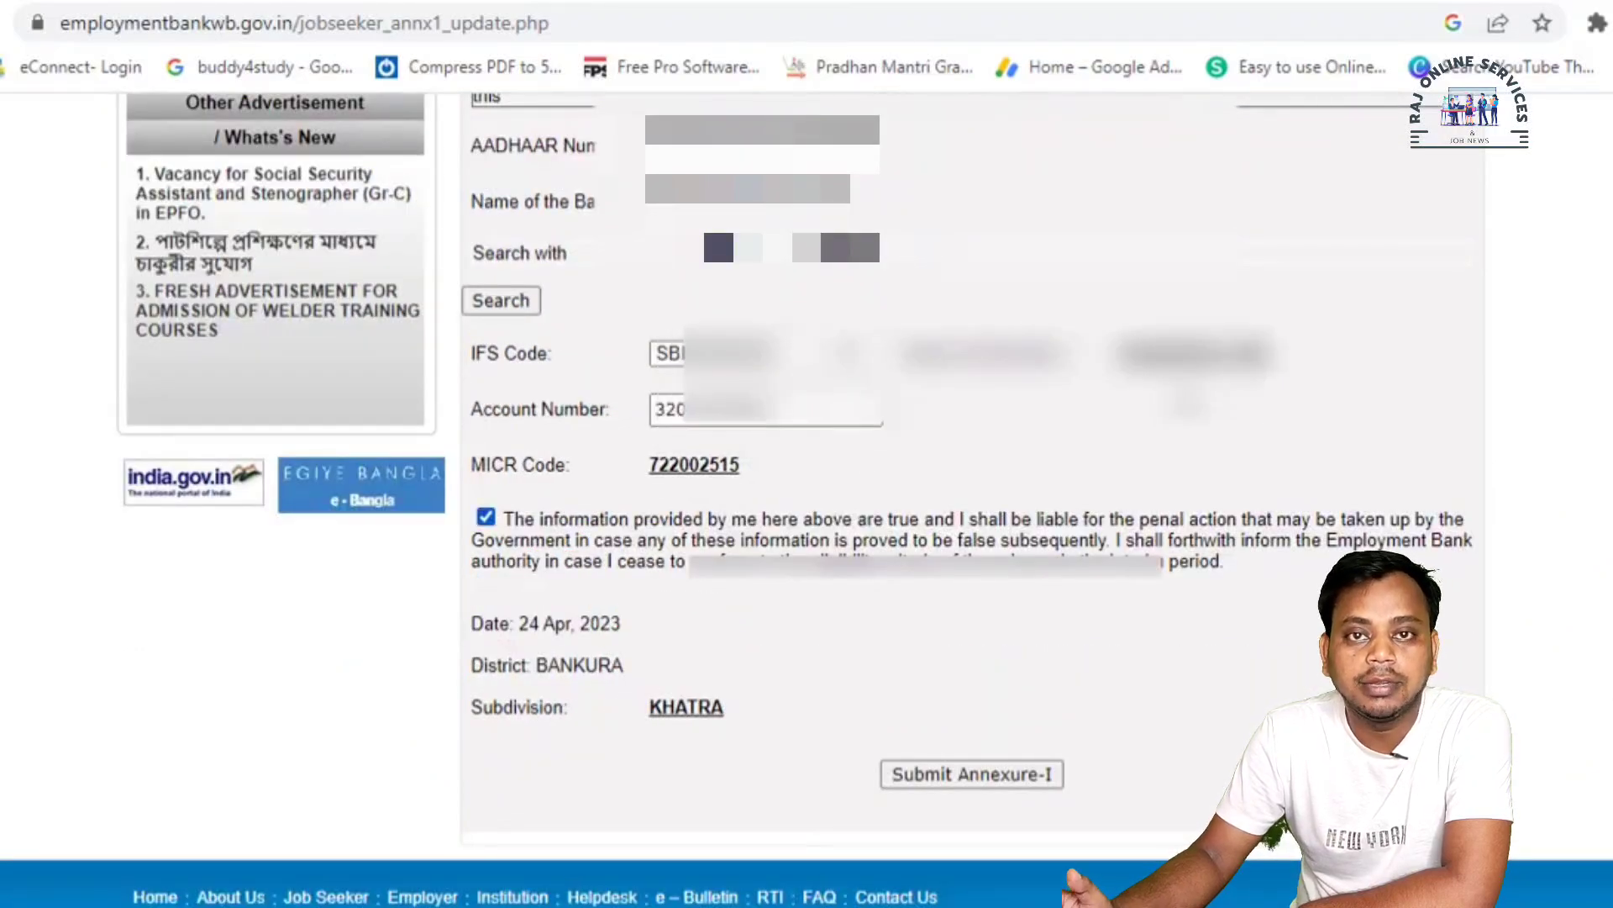
pyautogui.scroll(5, 1182, 391)
pyautogui.scroll(3, 1182, 390)
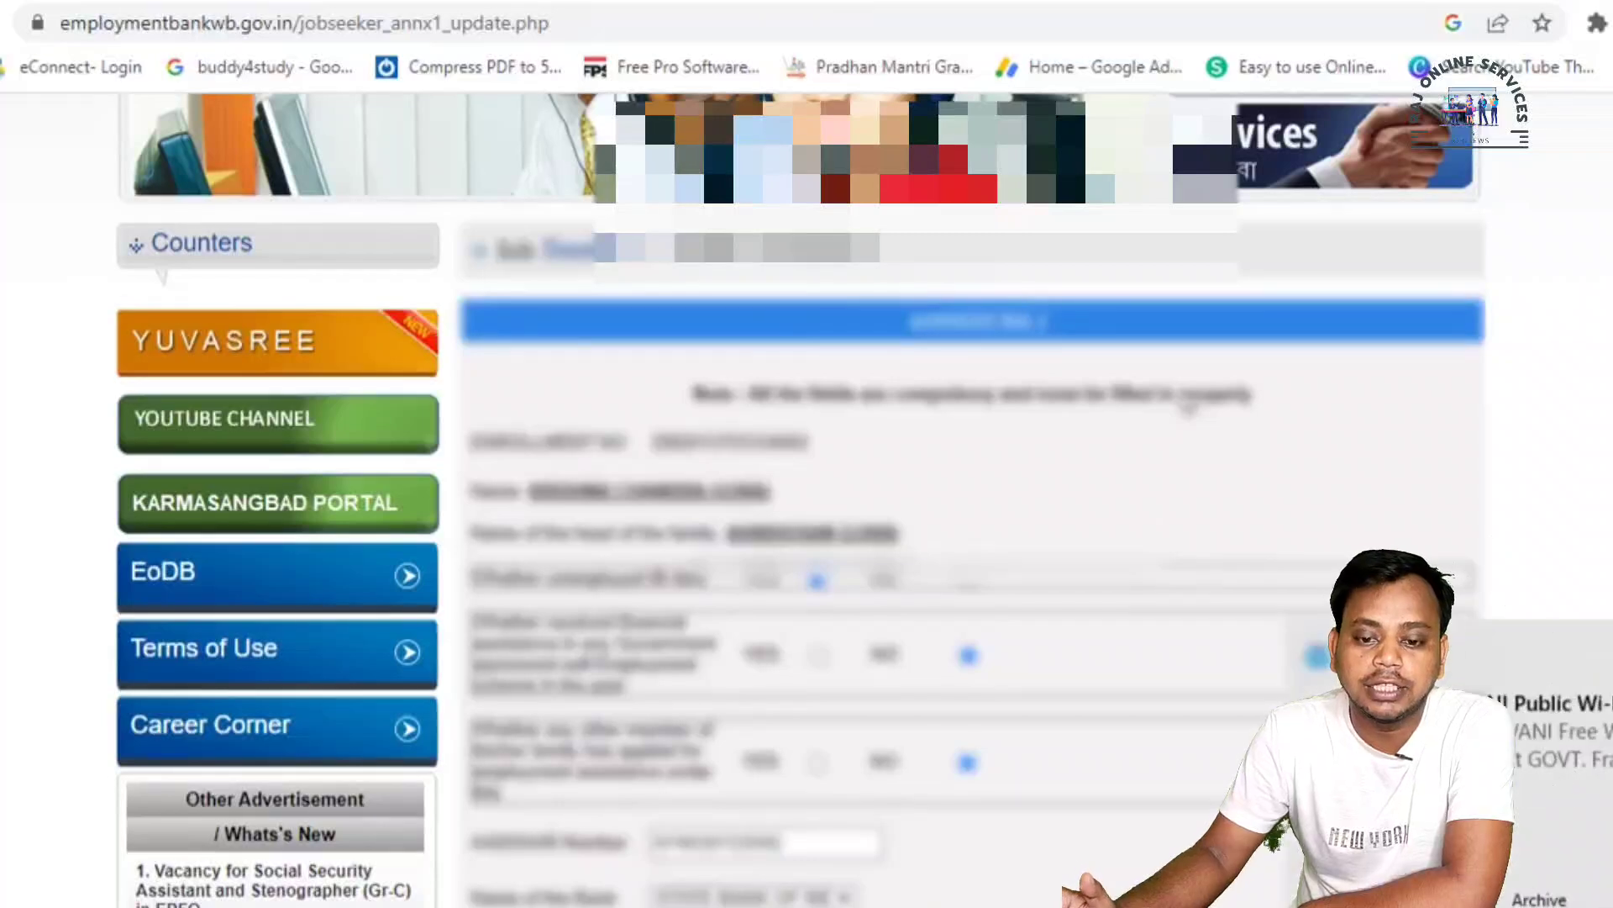
pyautogui.scroll(-5, 1187, 407)
pyautogui.scroll(-4, 1185, 402)
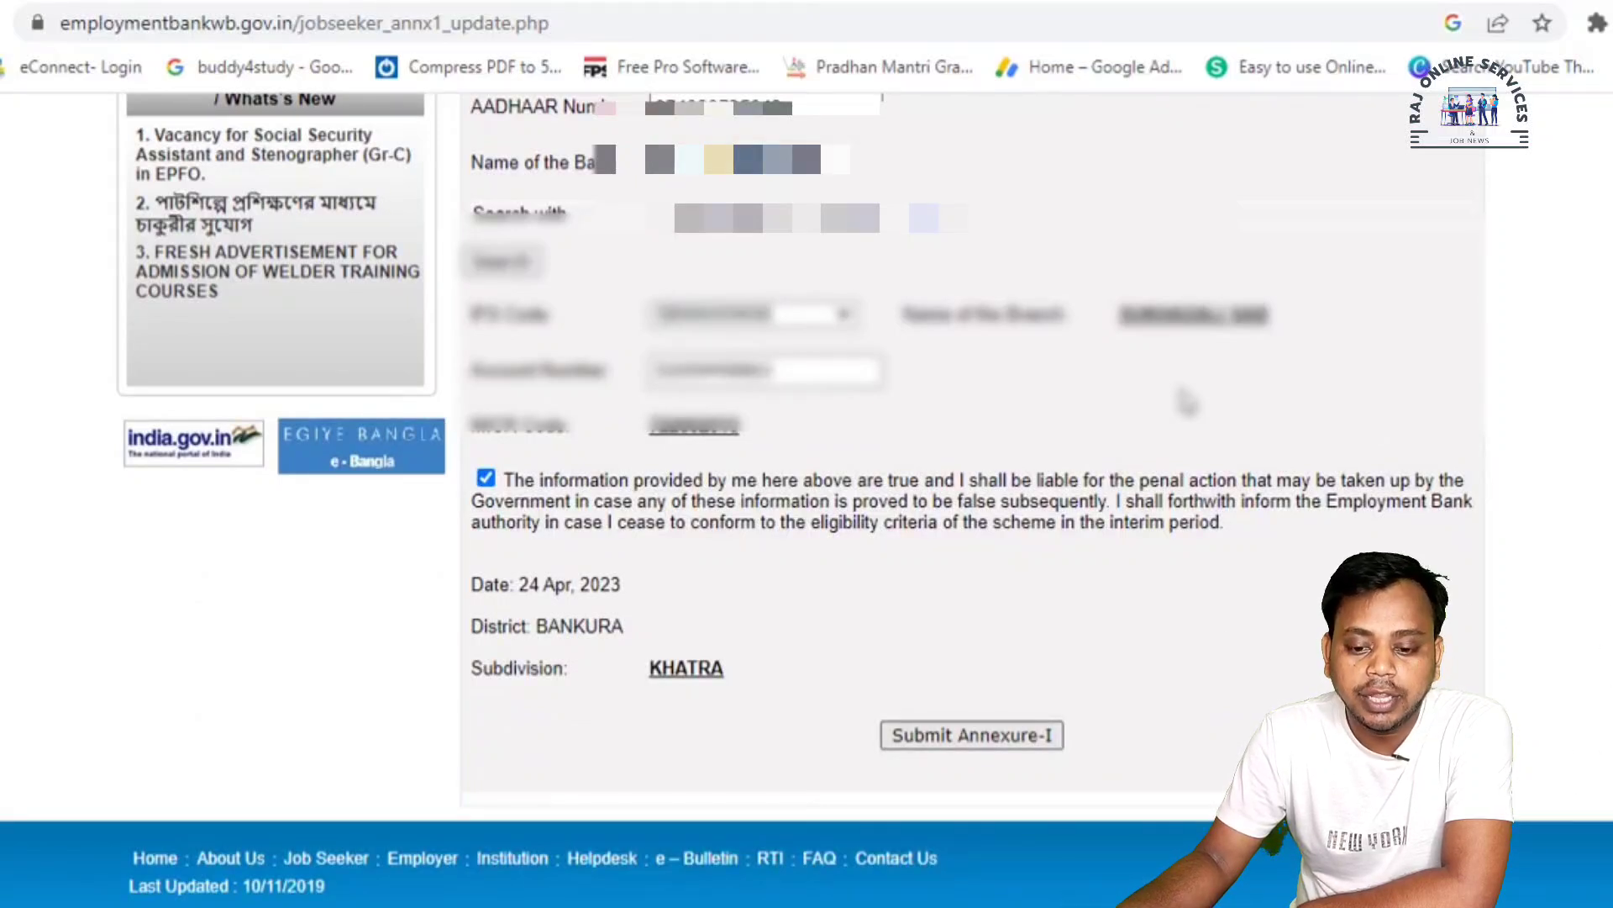
pyautogui.press('Return')
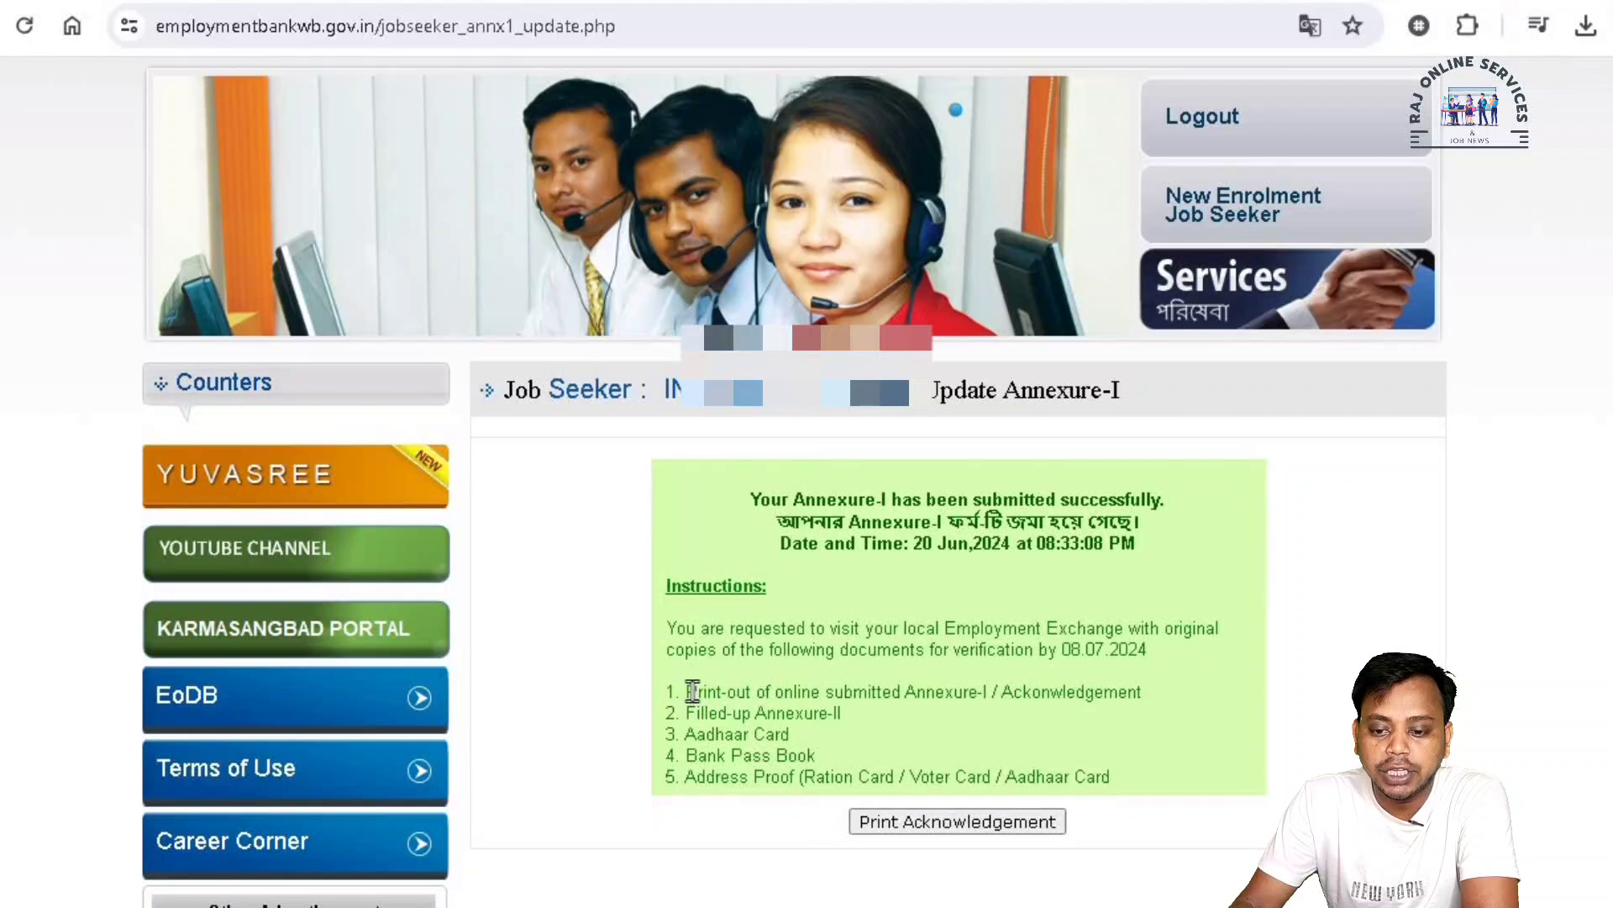
# Read through the list of documents required for verification at the local Employment Exchange in the submission instructions
pyautogui.moveTo(689, 691); pyautogui.dragTo(1153, 704)
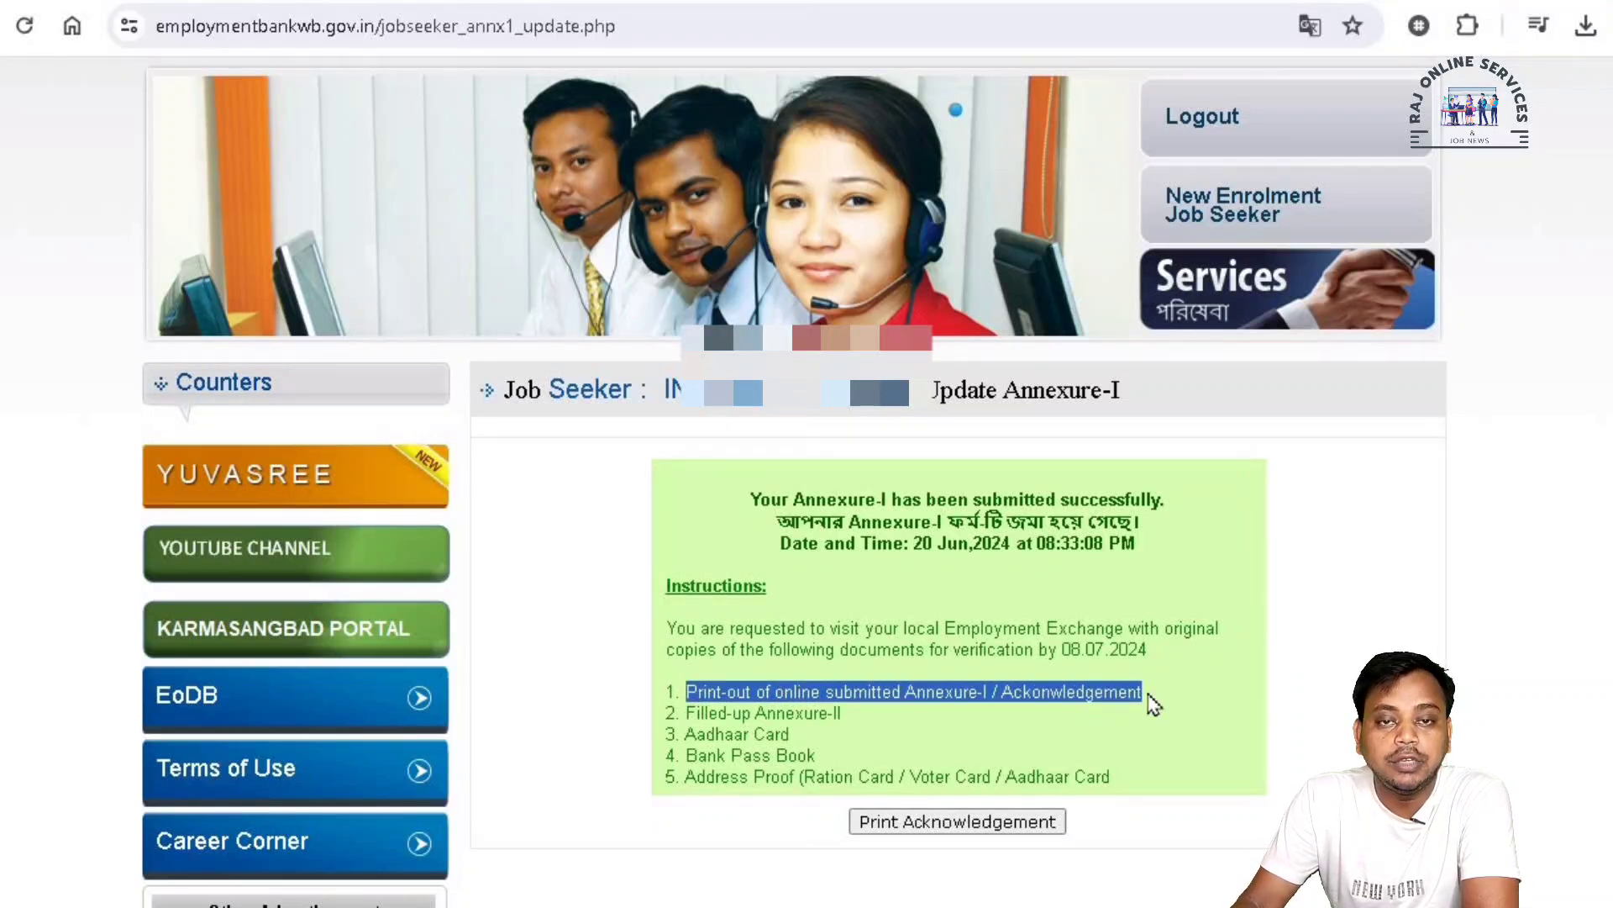
pyautogui.click(764, 715)
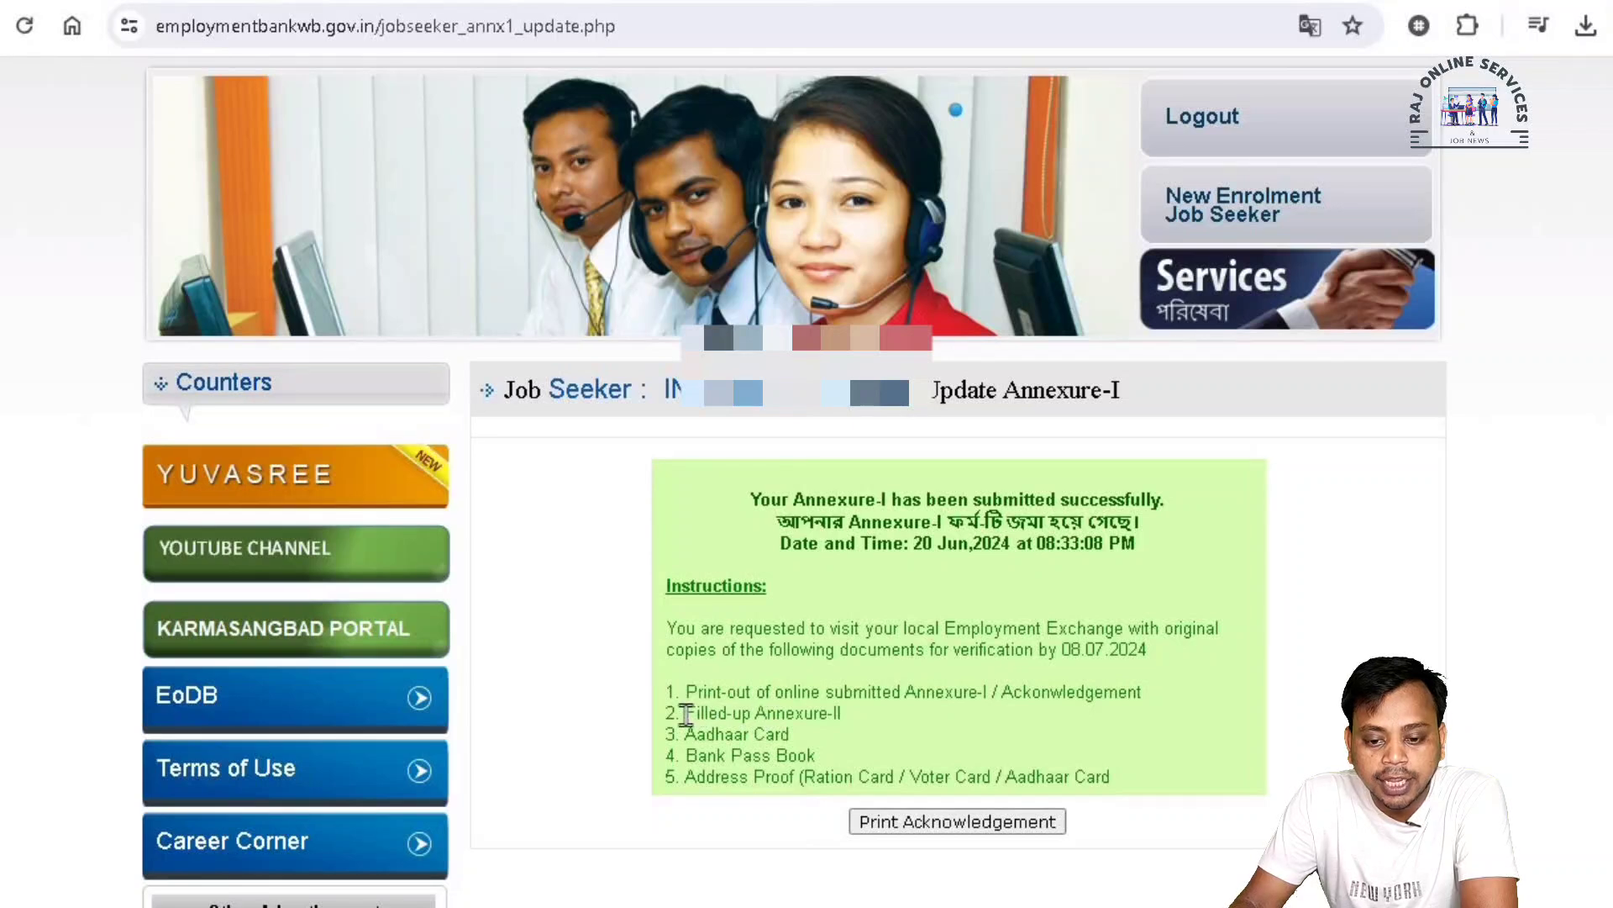
pyautogui.moveTo(687, 714); pyautogui.dragTo(865, 726)
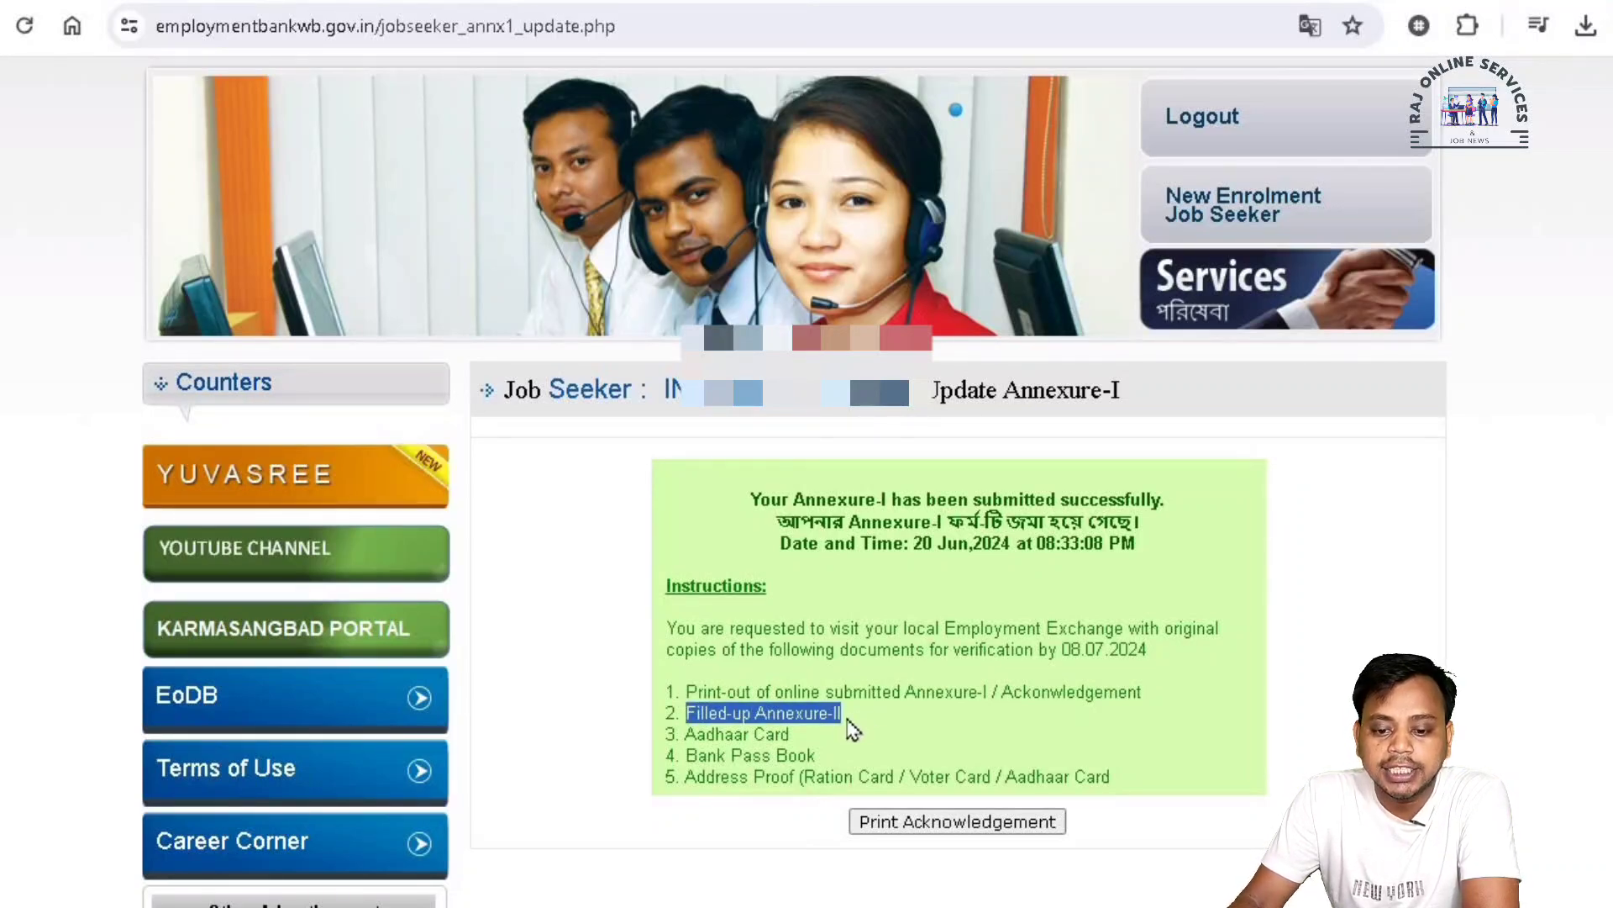
pyautogui.click(812, 719)
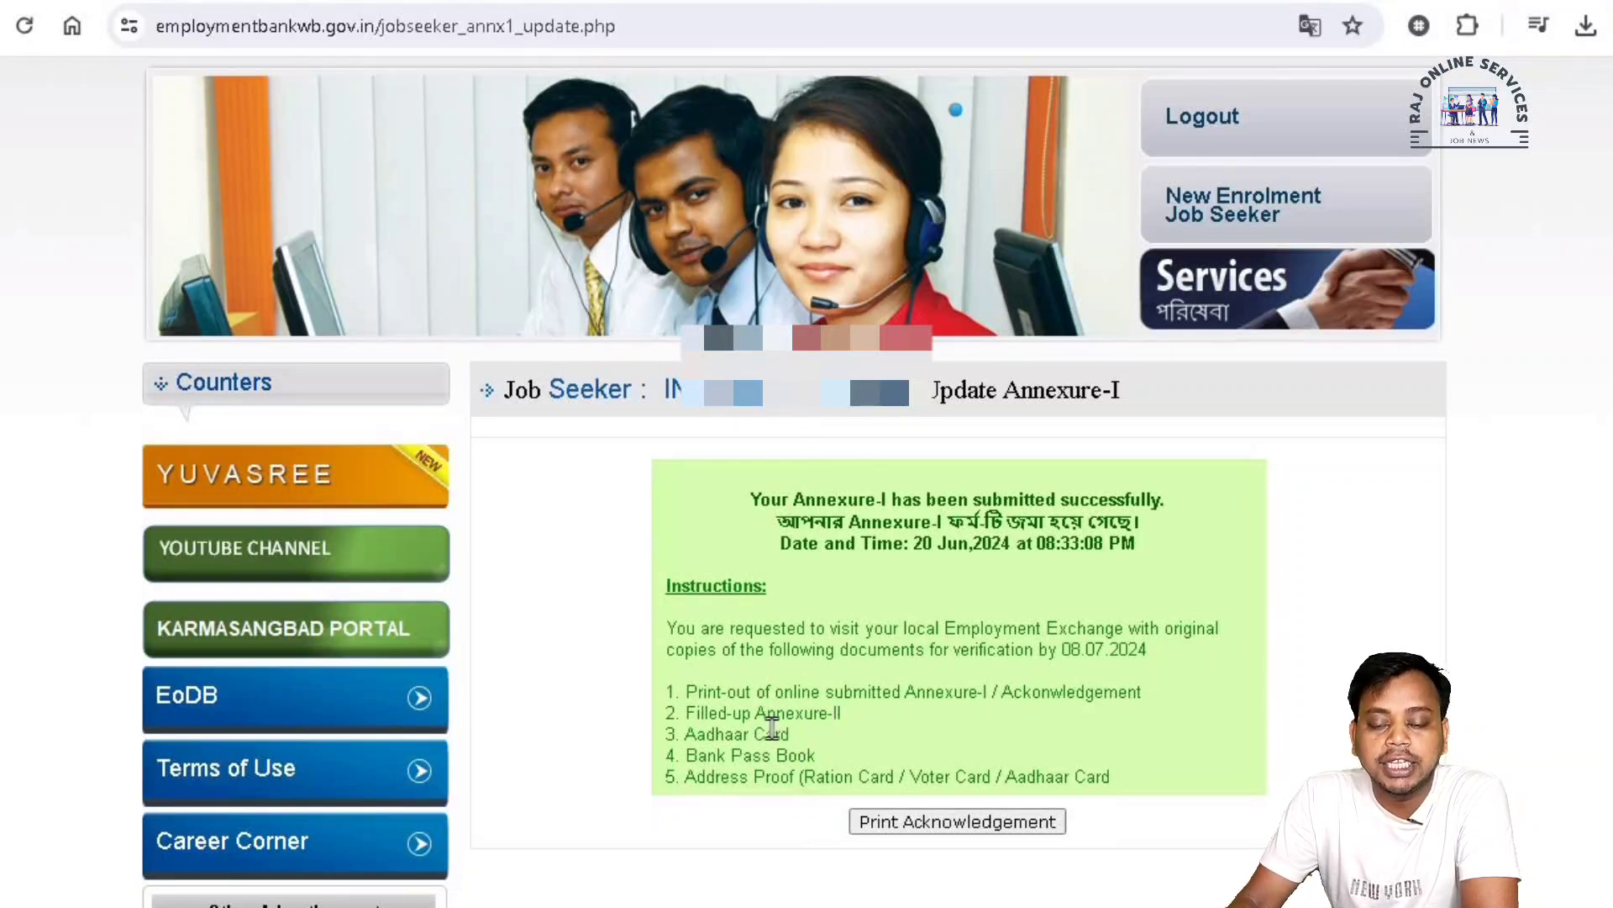
pyautogui.moveTo(692, 737); pyautogui.dragTo(805, 748)
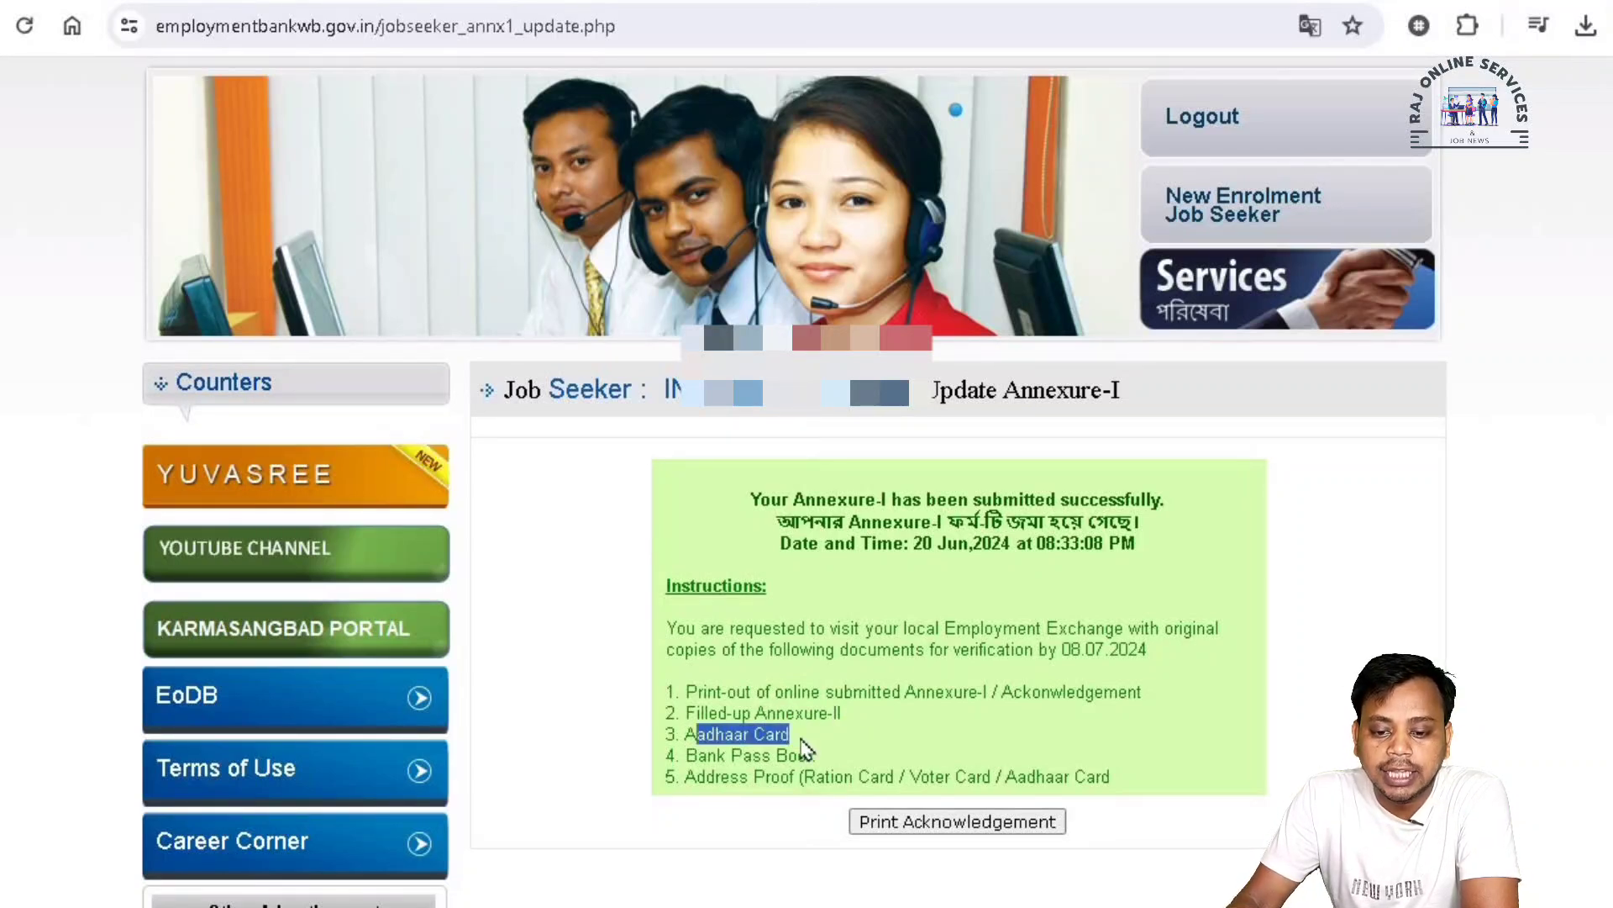
pyautogui.moveTo(685, 754); pyautogui.dragTo(804, 754)
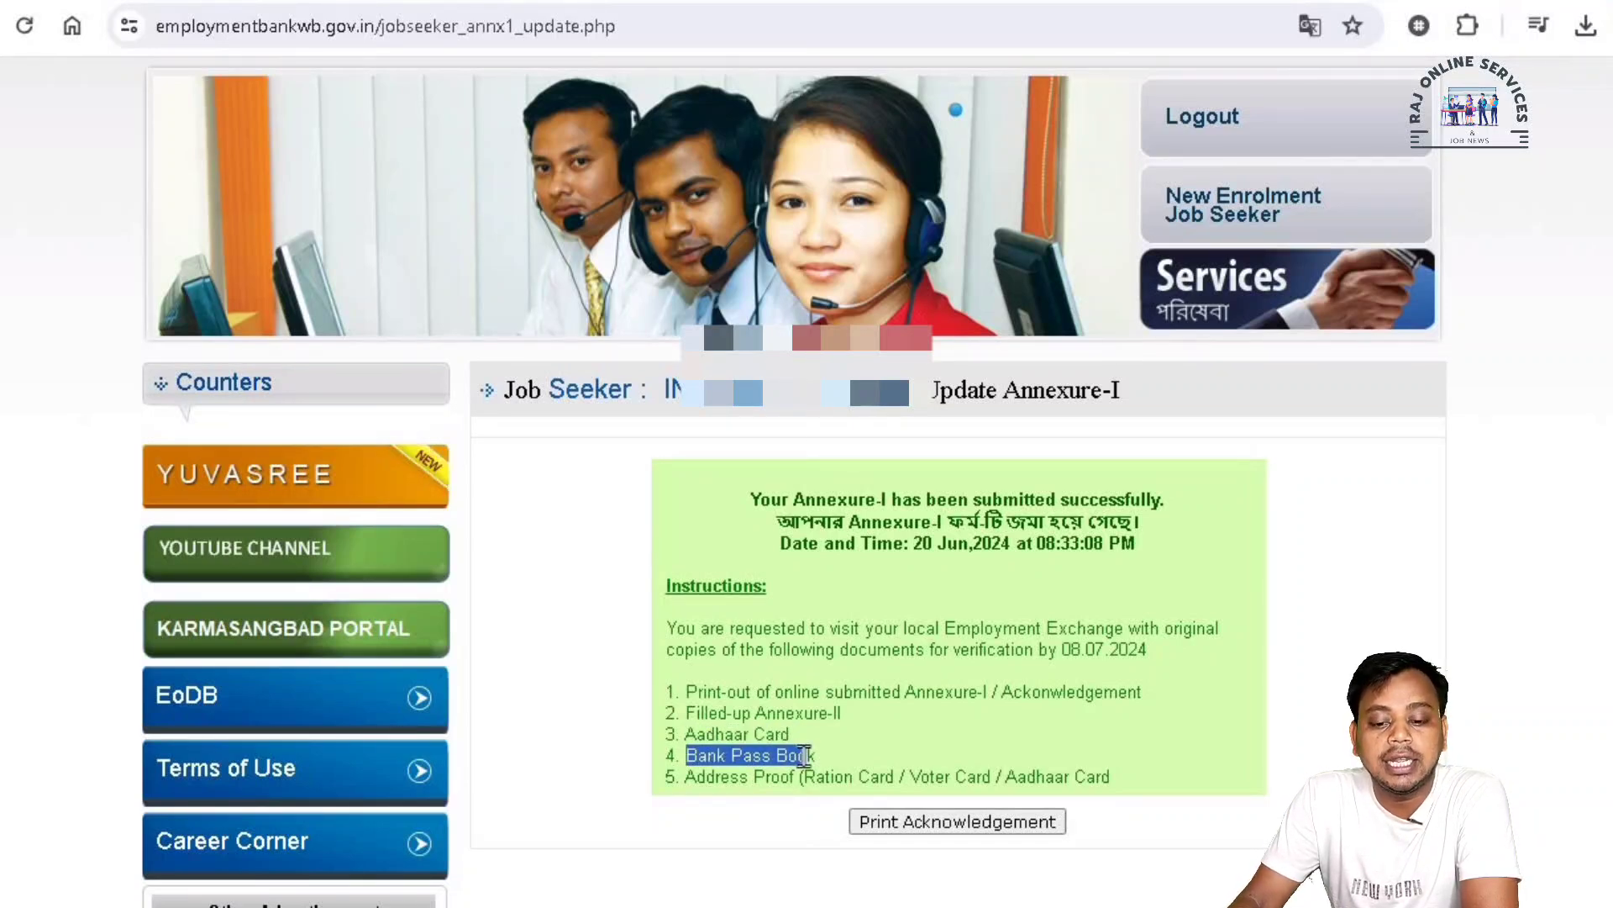
pyautogui.moveTo(804, 754); pyautogui.dragTo(819, 764)
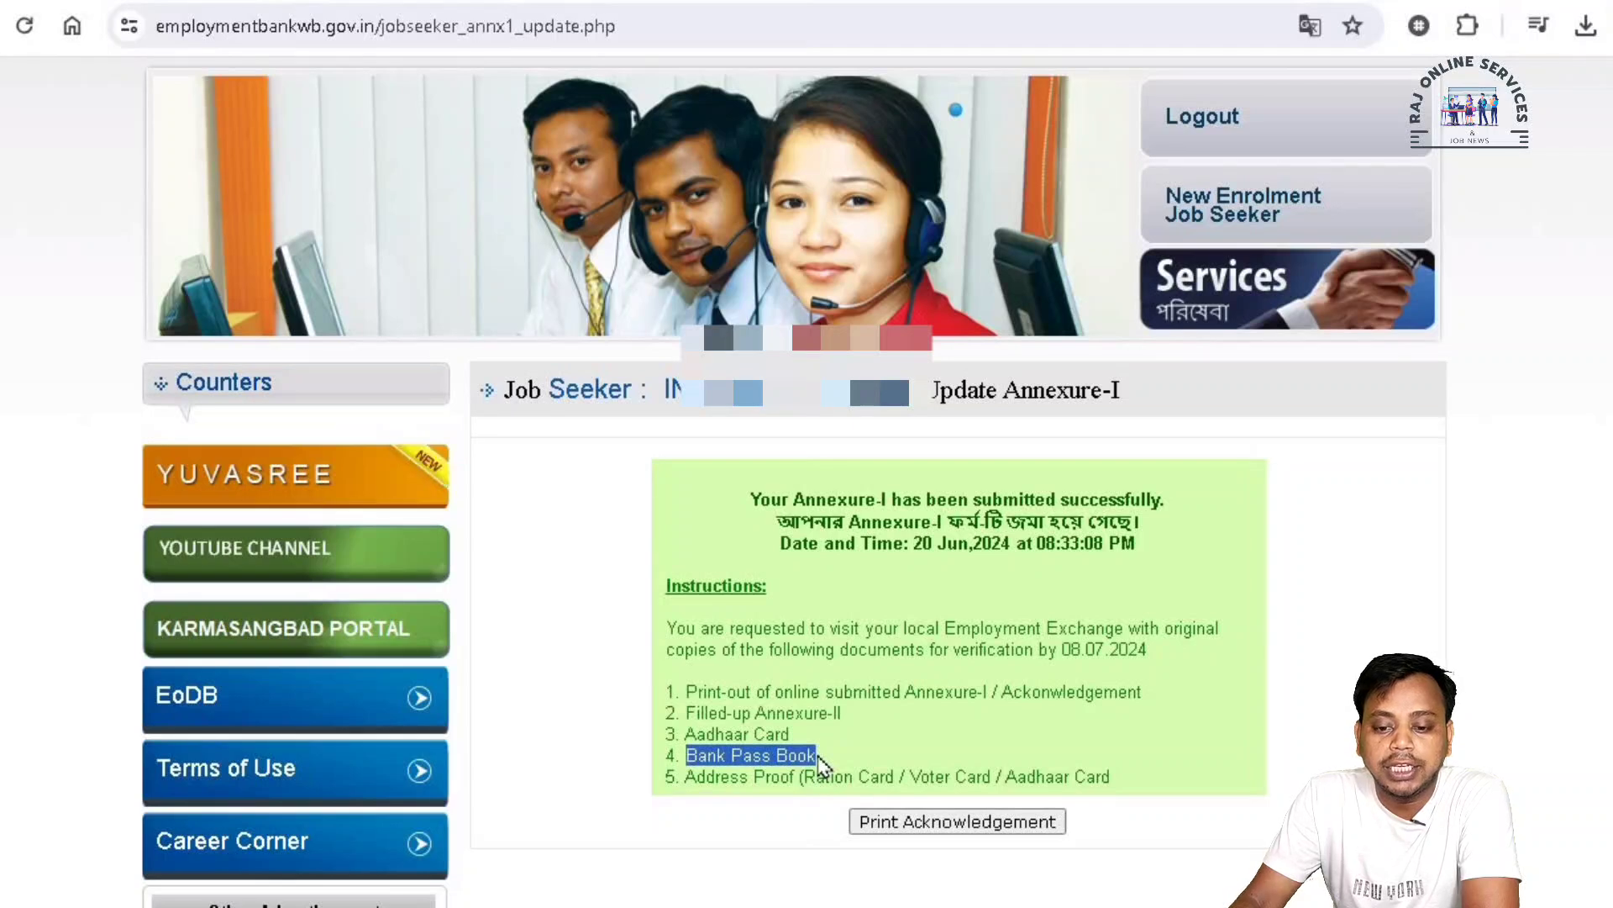
pyautogui.click(721, 775)
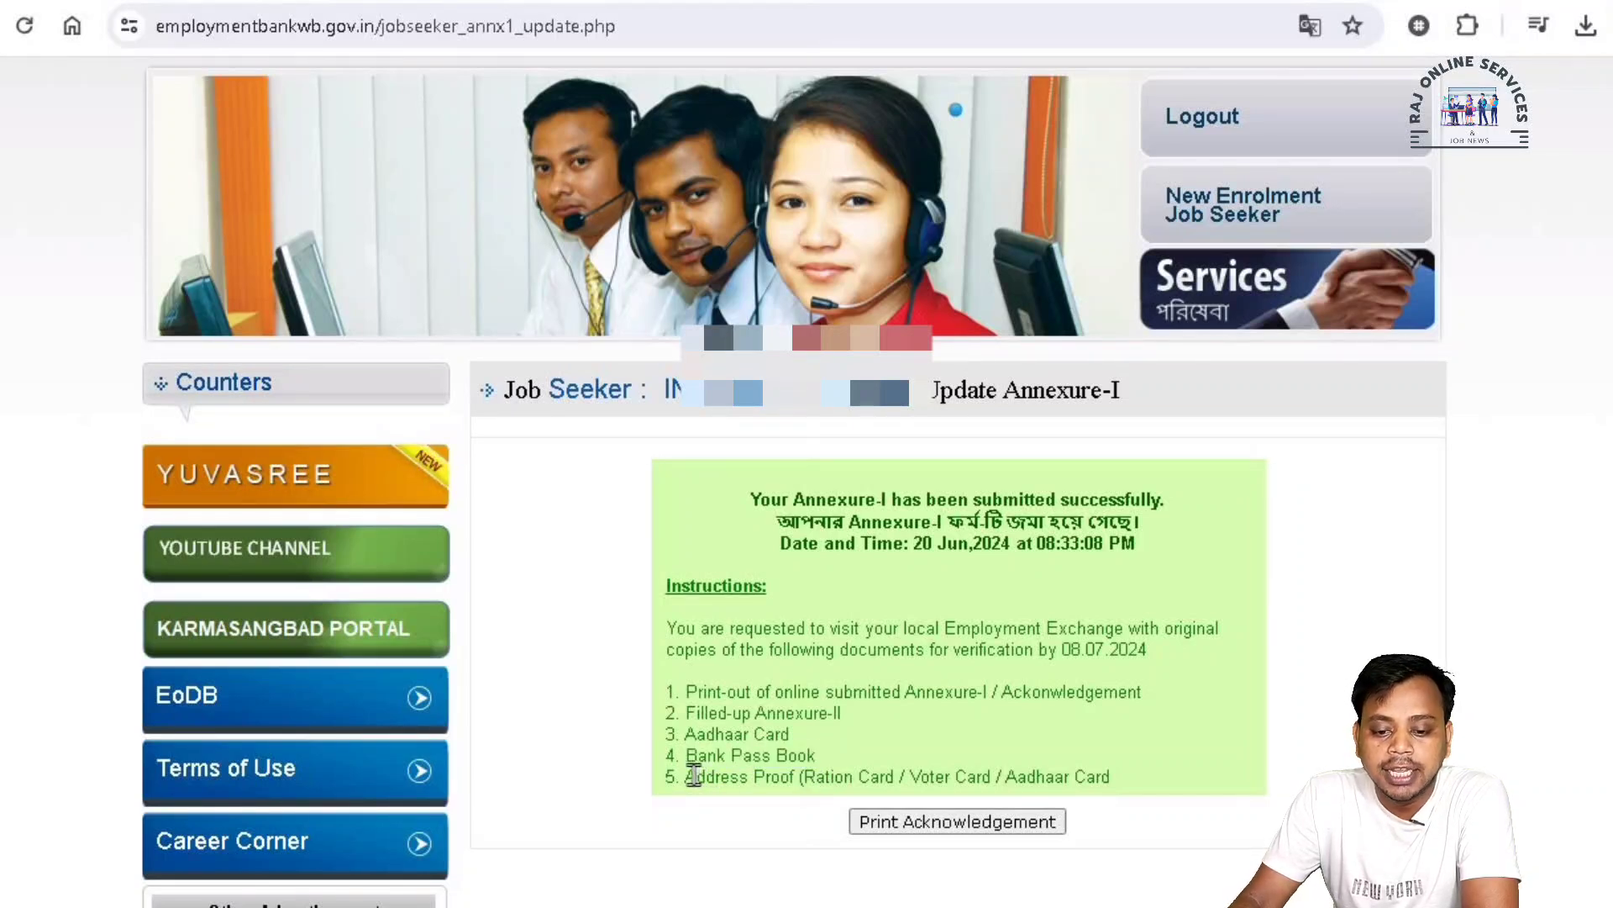
pyautogui.moveTo(694, 774); pyautogui.dragTo(1129, 788)
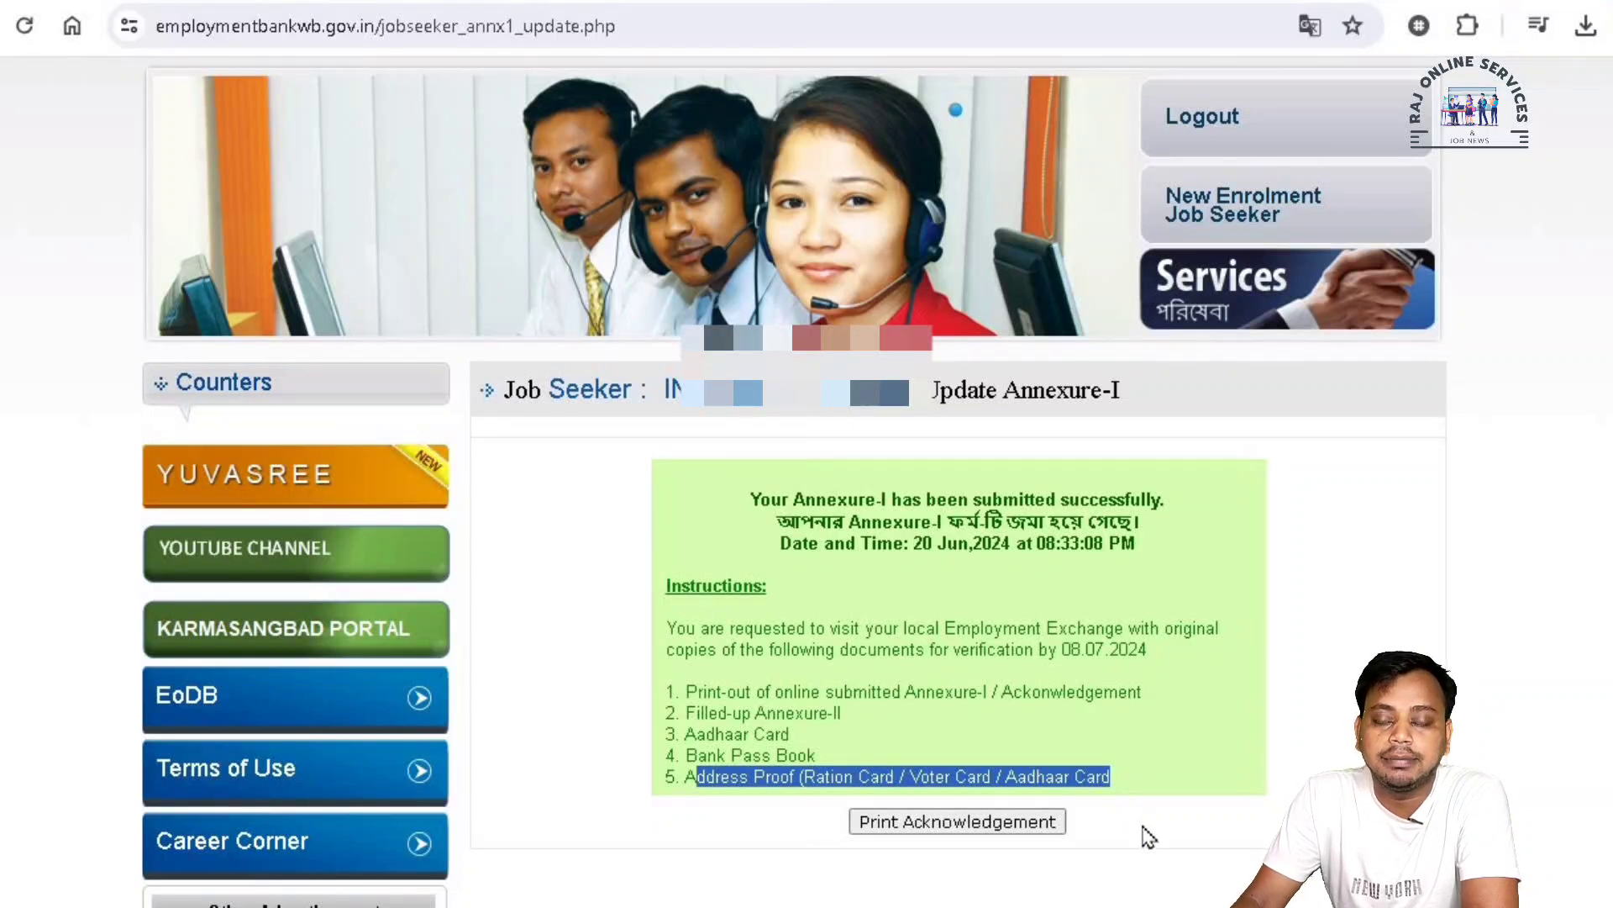
# Open the print preview of the Annexure-I acknowledgement and dismiss the translation popup
pyautogui.click(1079, 838)
pyautogui.click(928, 826)
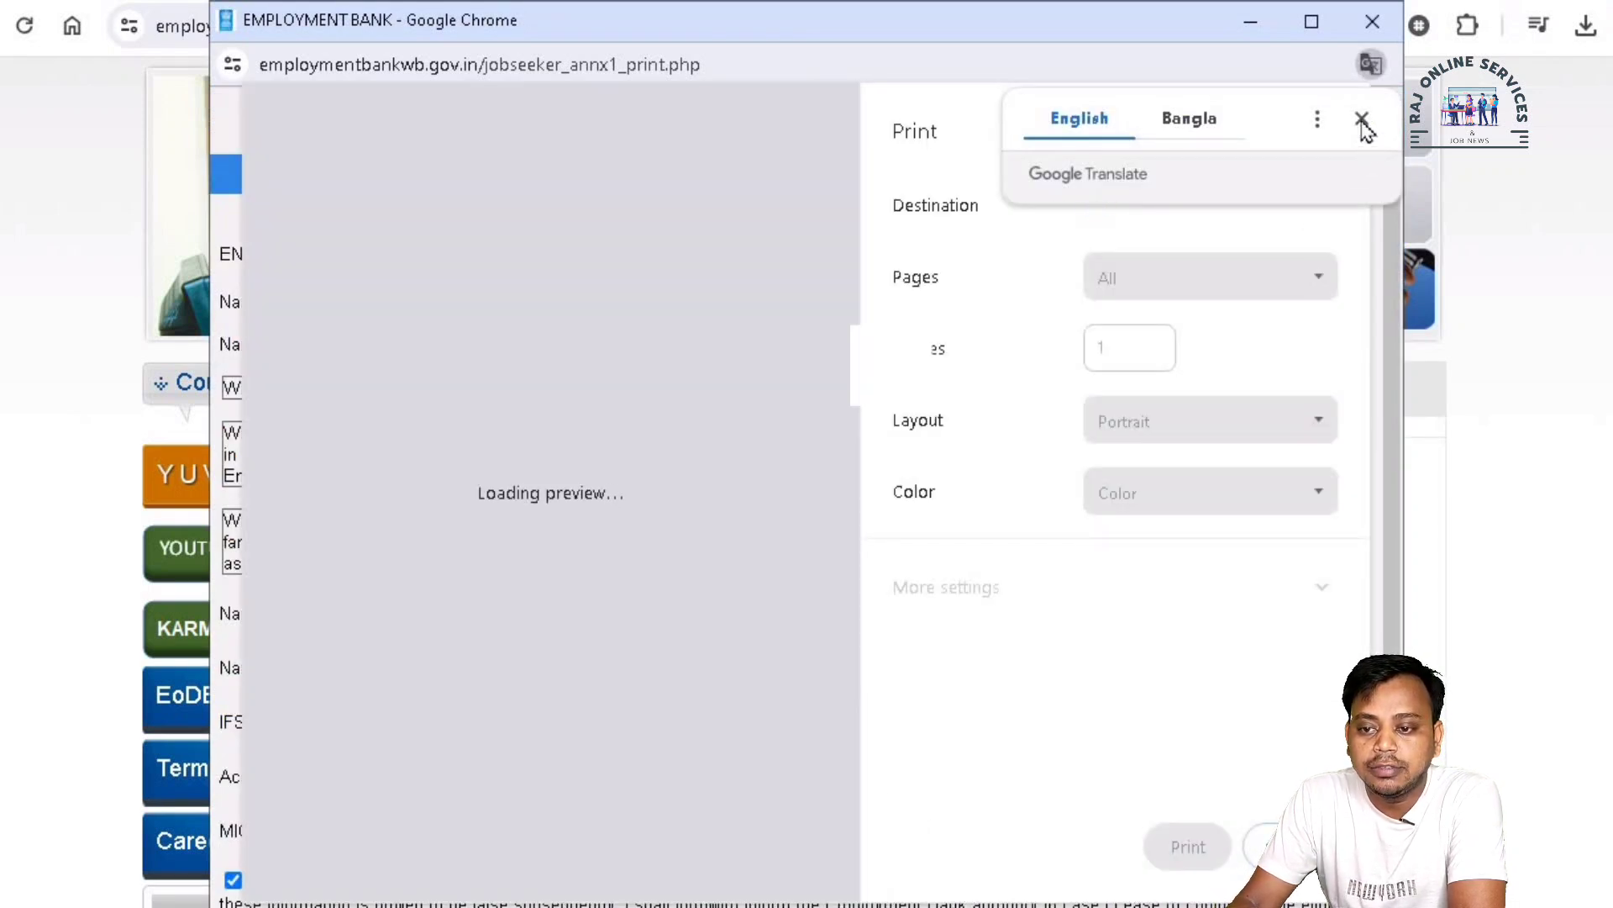
pyautogui.click(1360, 122)
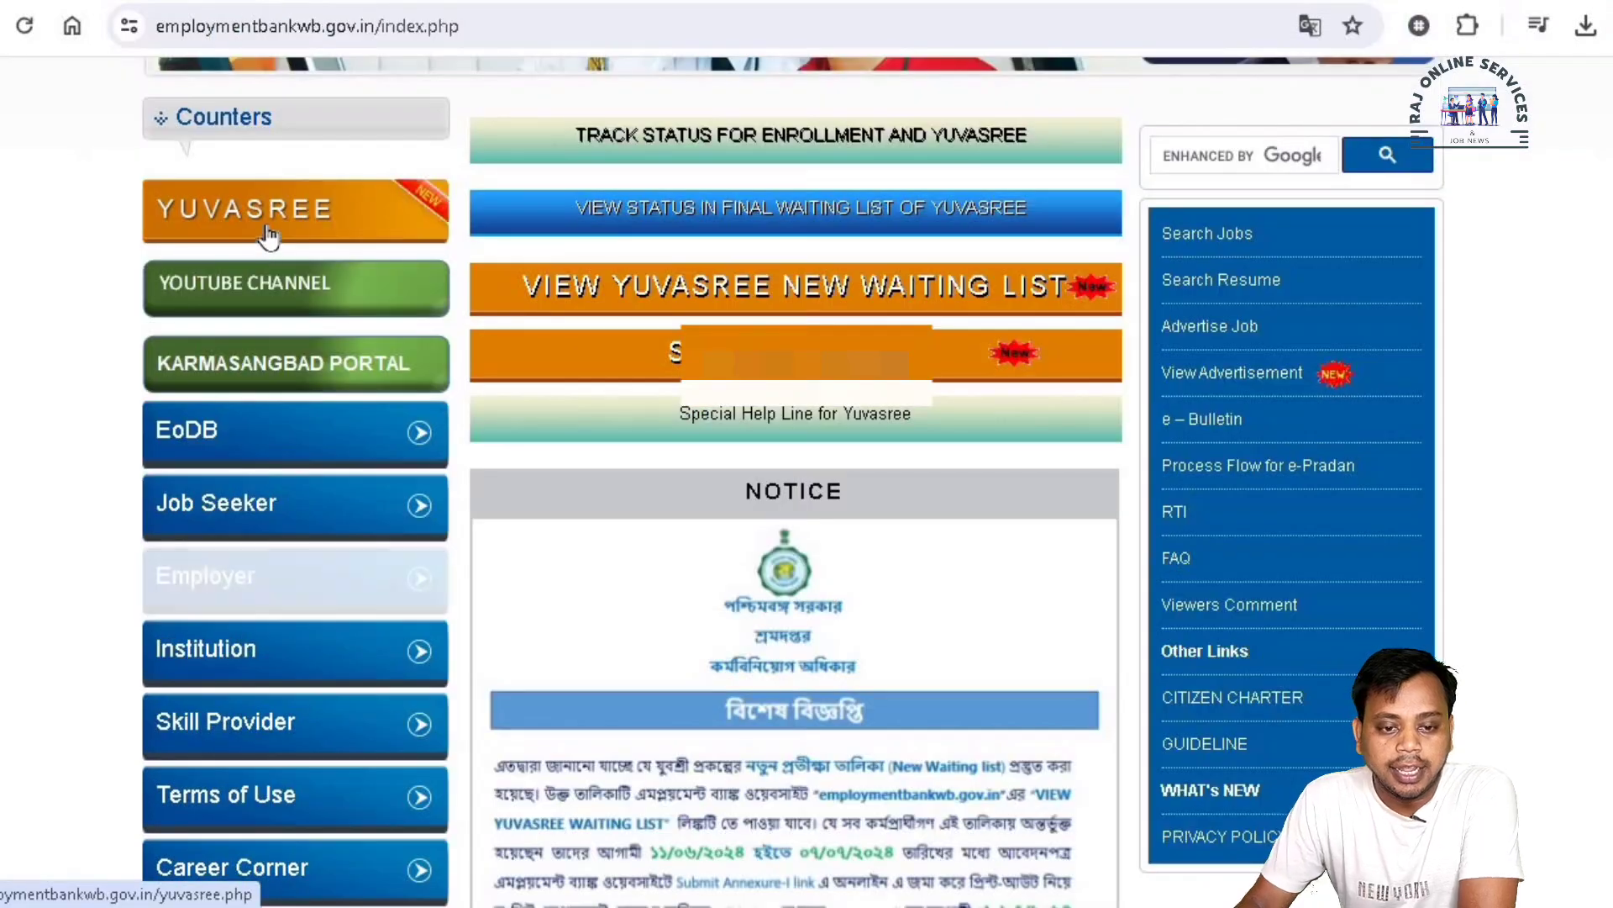
# Download the Annexure-II unemployment certificate format from the Yuvasree scheme page and open ANNEXURE_2.doc in Word
pyautogui.click(266, 228)
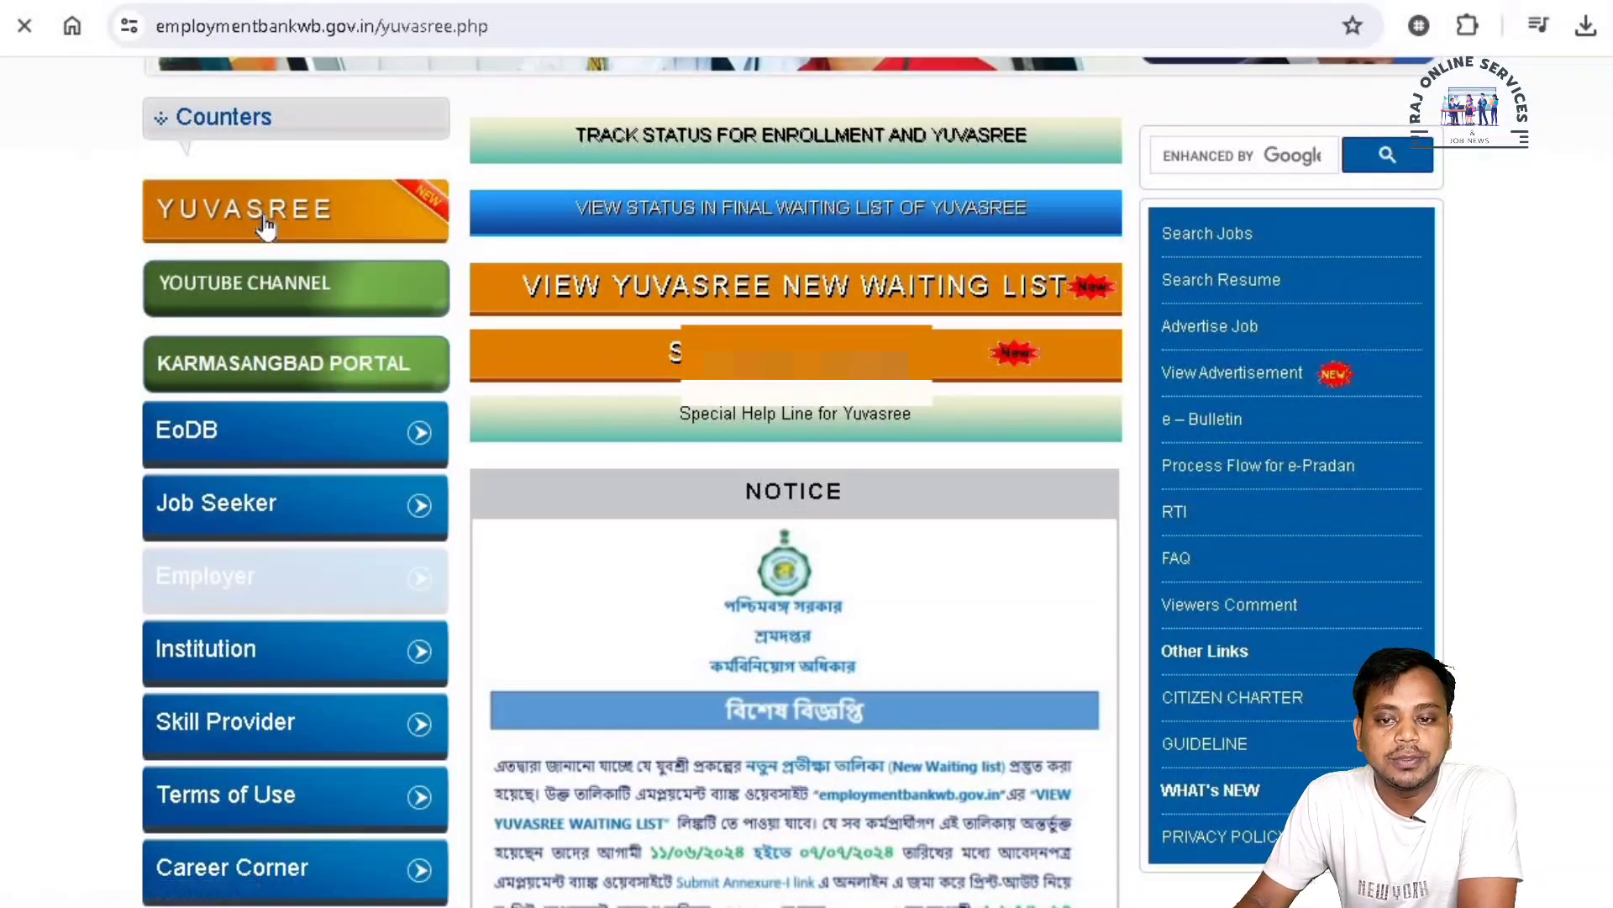
pyautogui.scroll(-5, 706, 586)
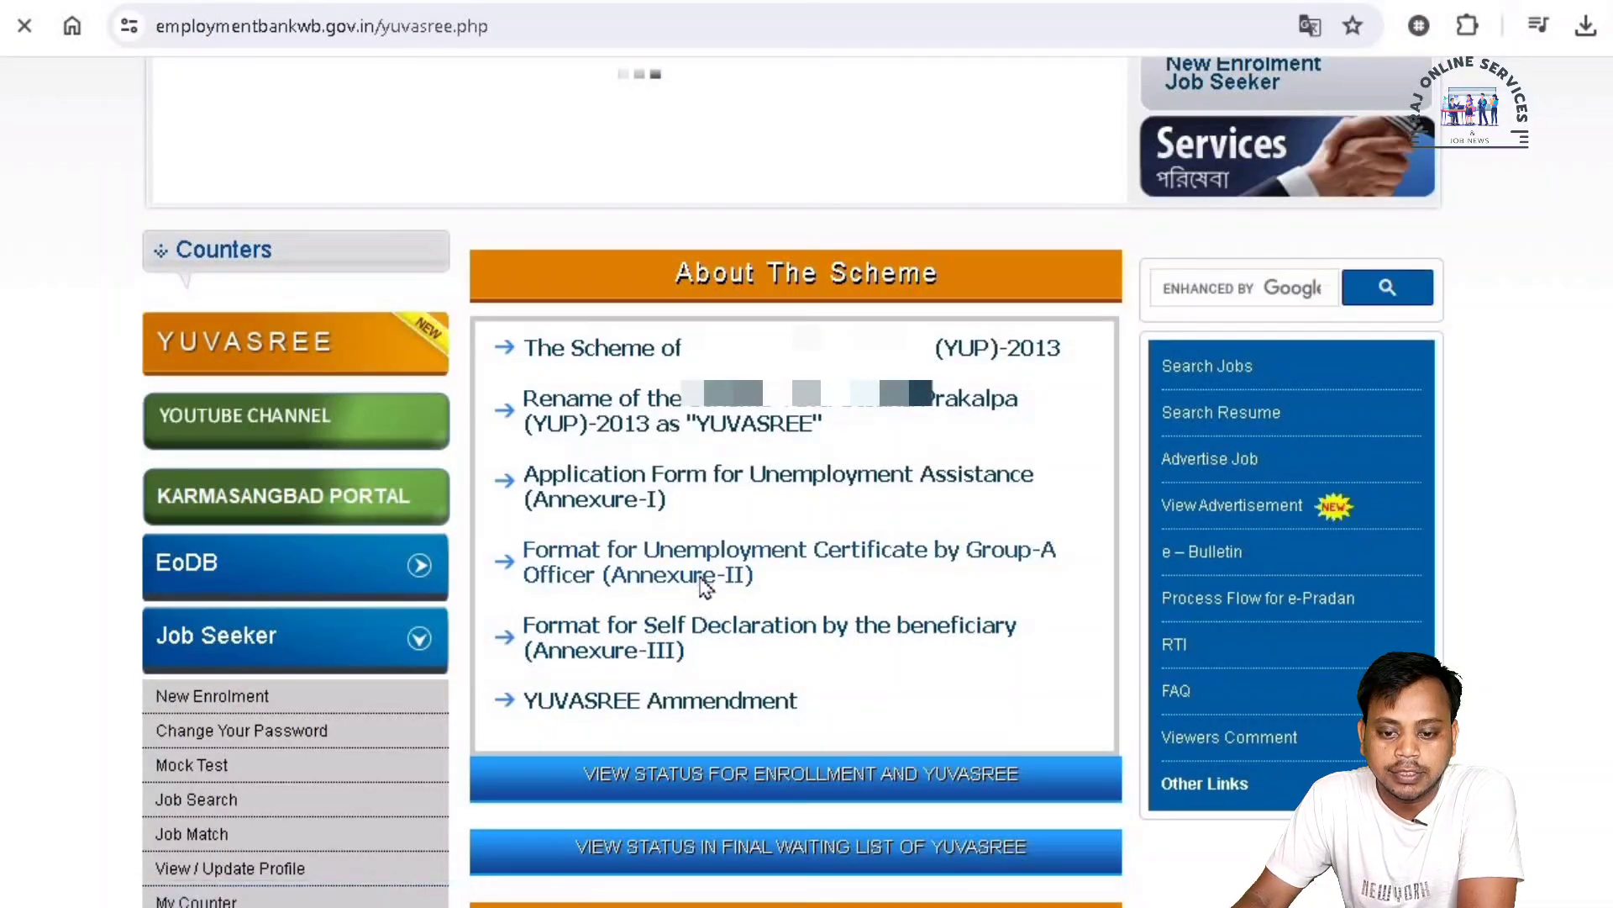
pyautogui.click(704, 579)
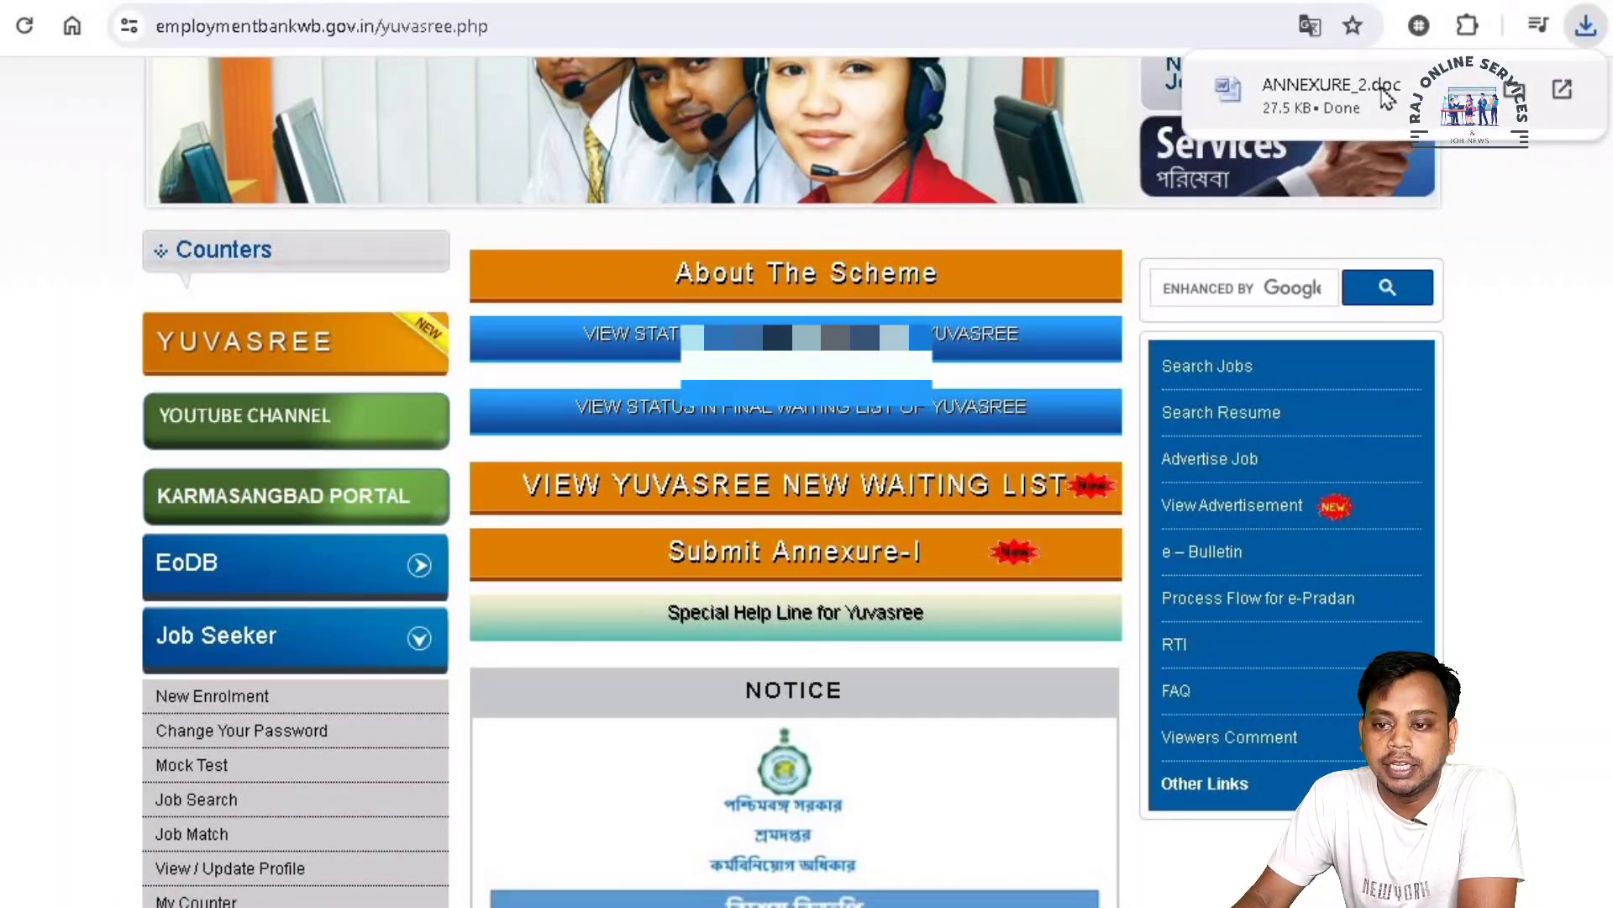
pyautogui.click(1375, 118)
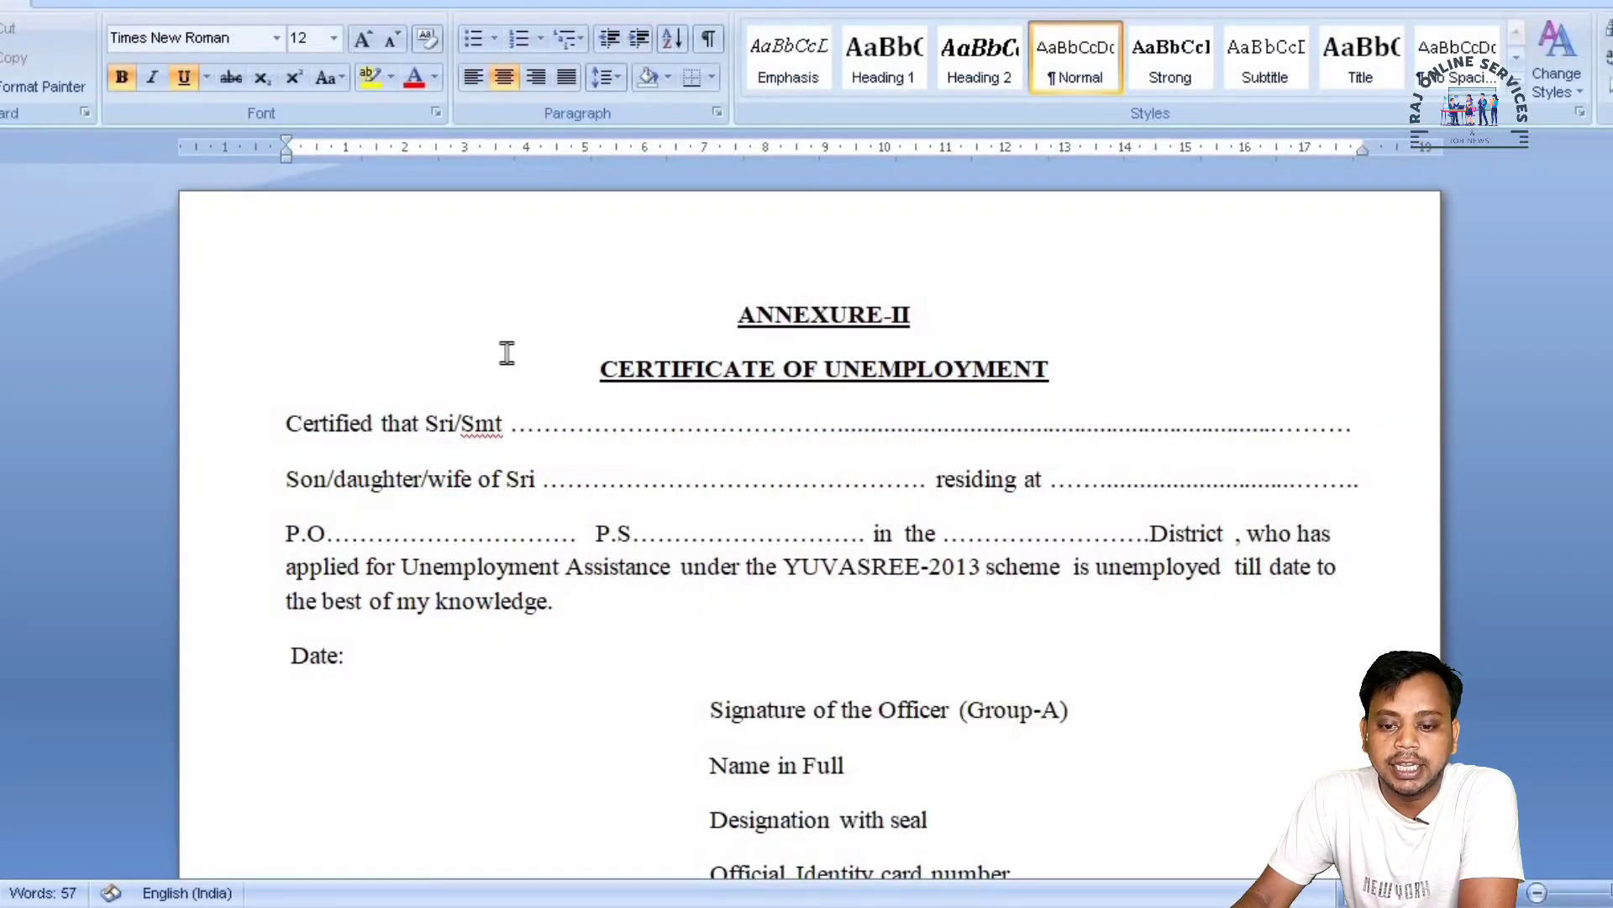
# Review the applicant details and the Group-A officer's signature fields in the Annexure-II Certificate of Unemployment
pyautogui.scroll(-6, 507, 361)
pyautogui.scroll(4, 443, 558)
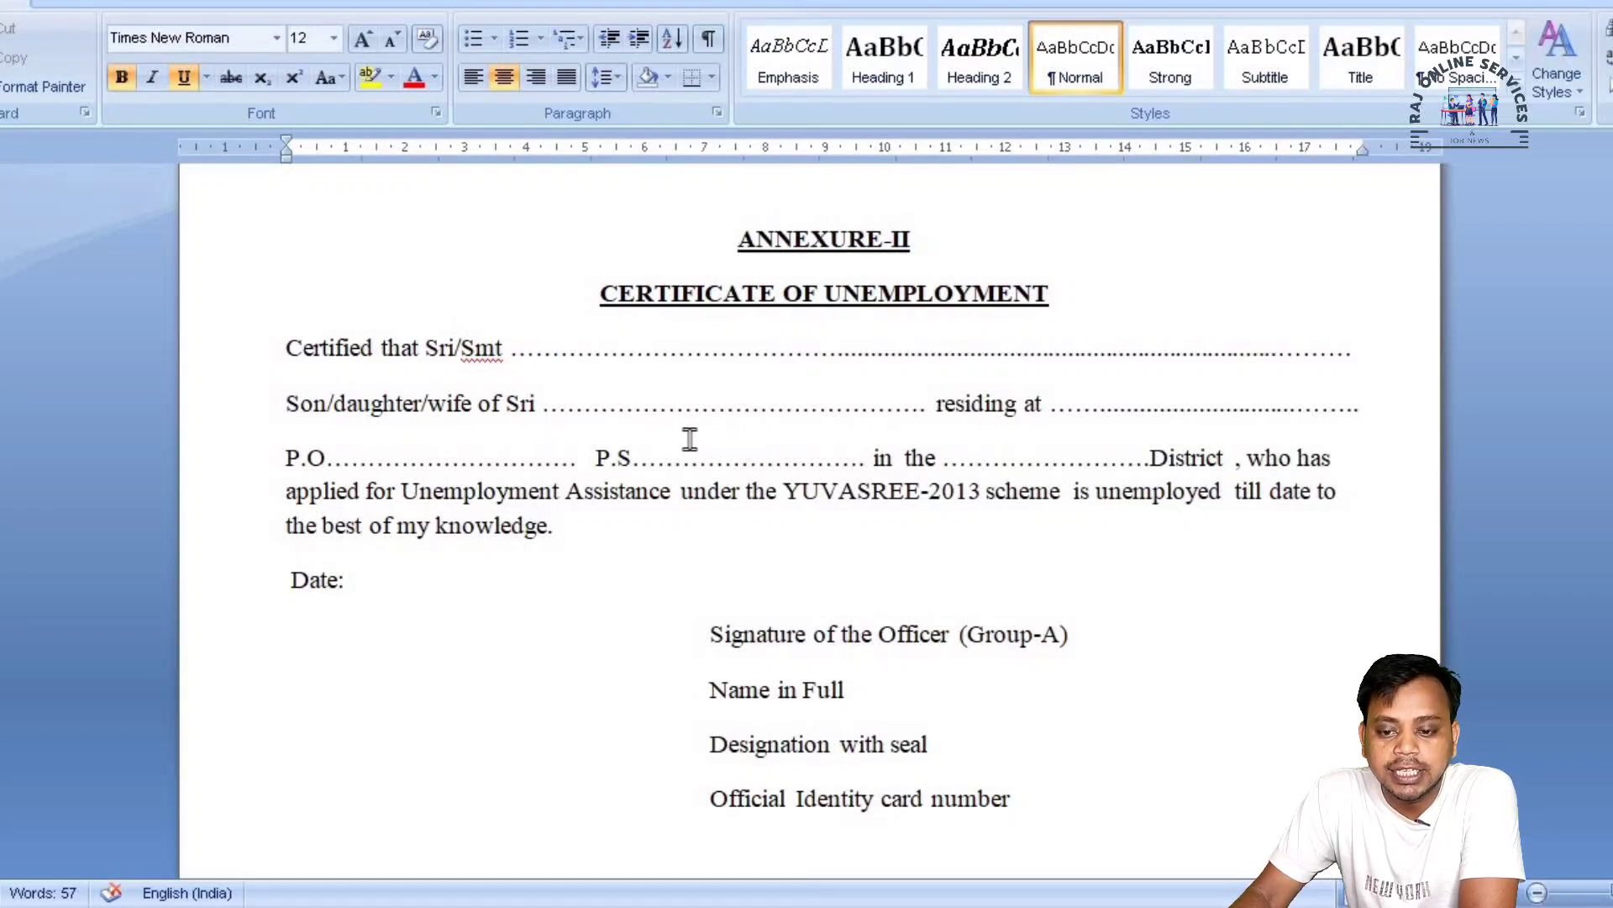
pyautogui.scroll(-2, 1092, 656)
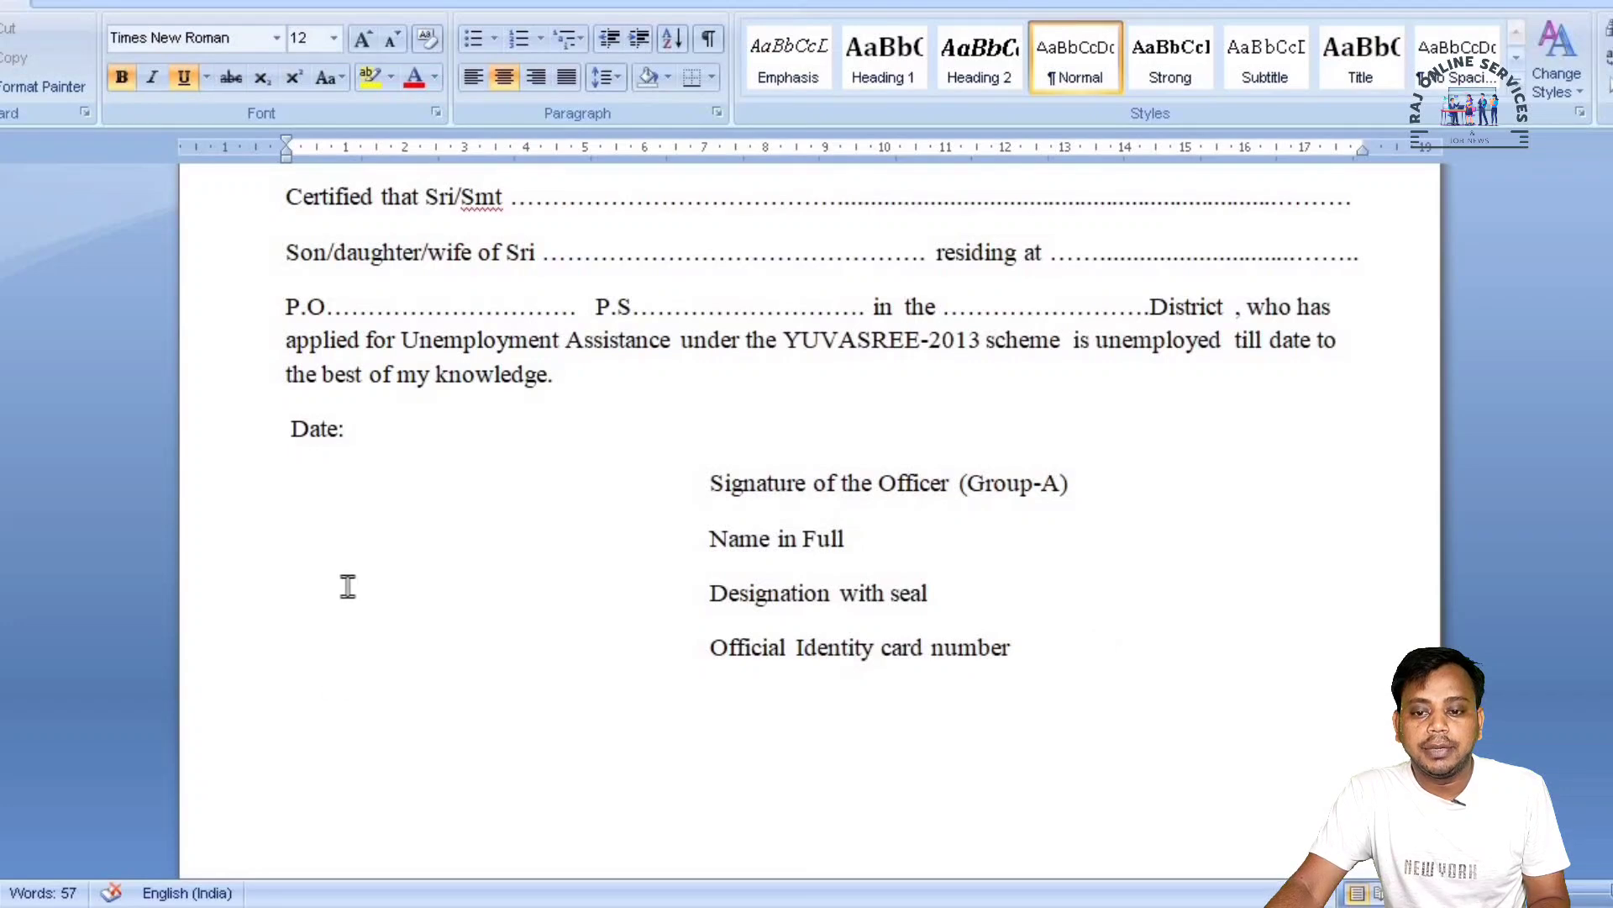
pyautogui.scroll(-3, 987, 747)
pyautogui.scroll(3, 987, 746)
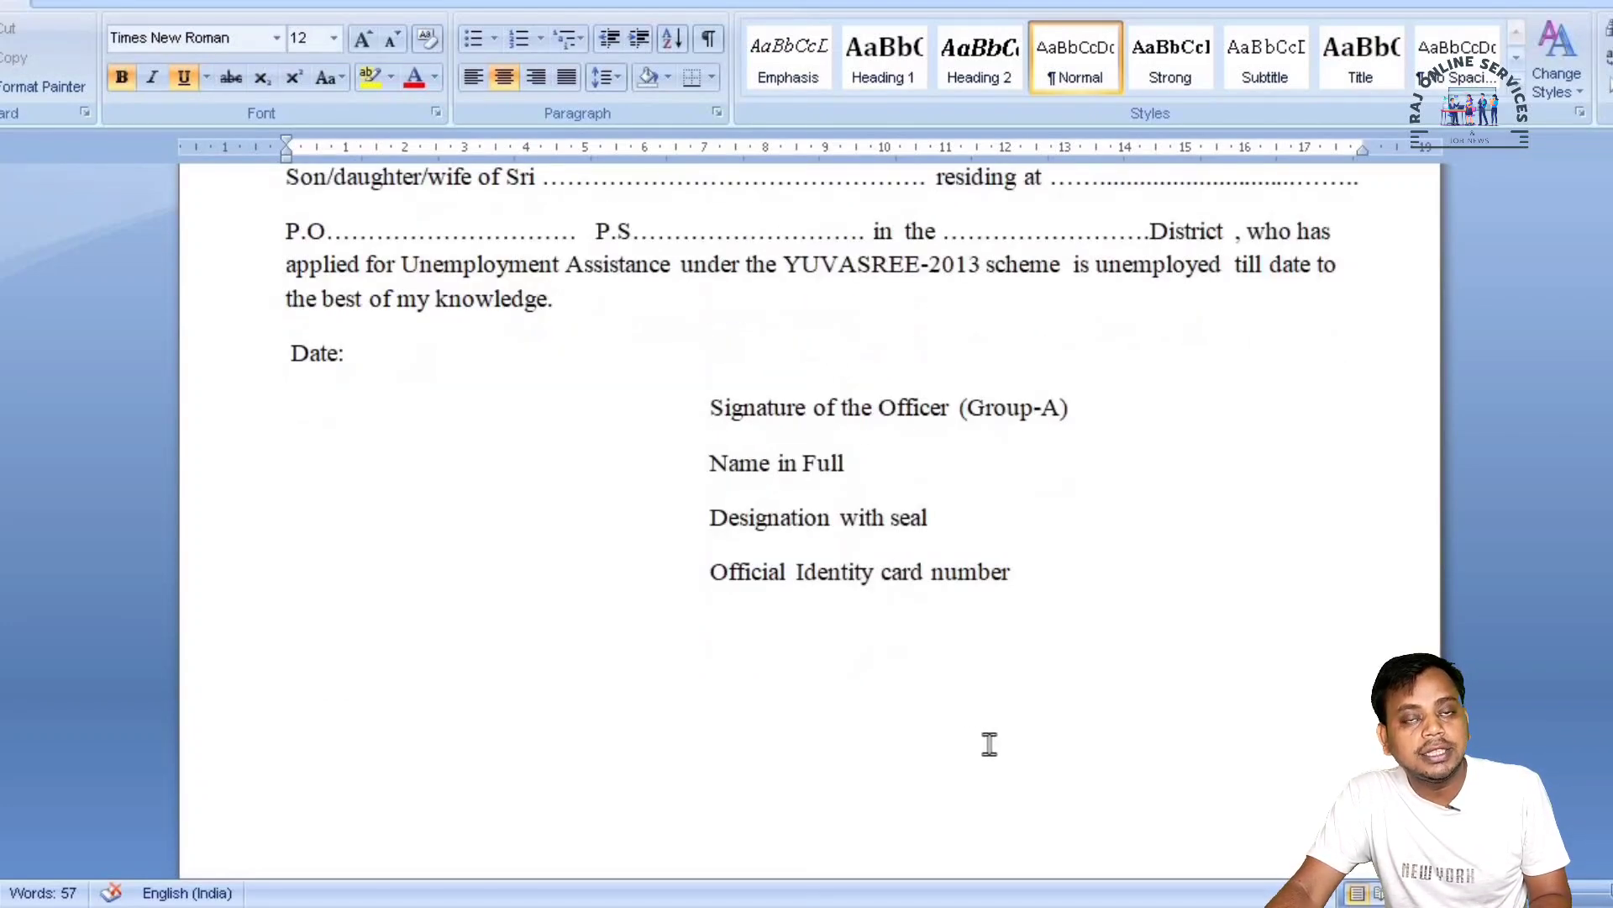
pyautogui.scroll(3, 630, 517)
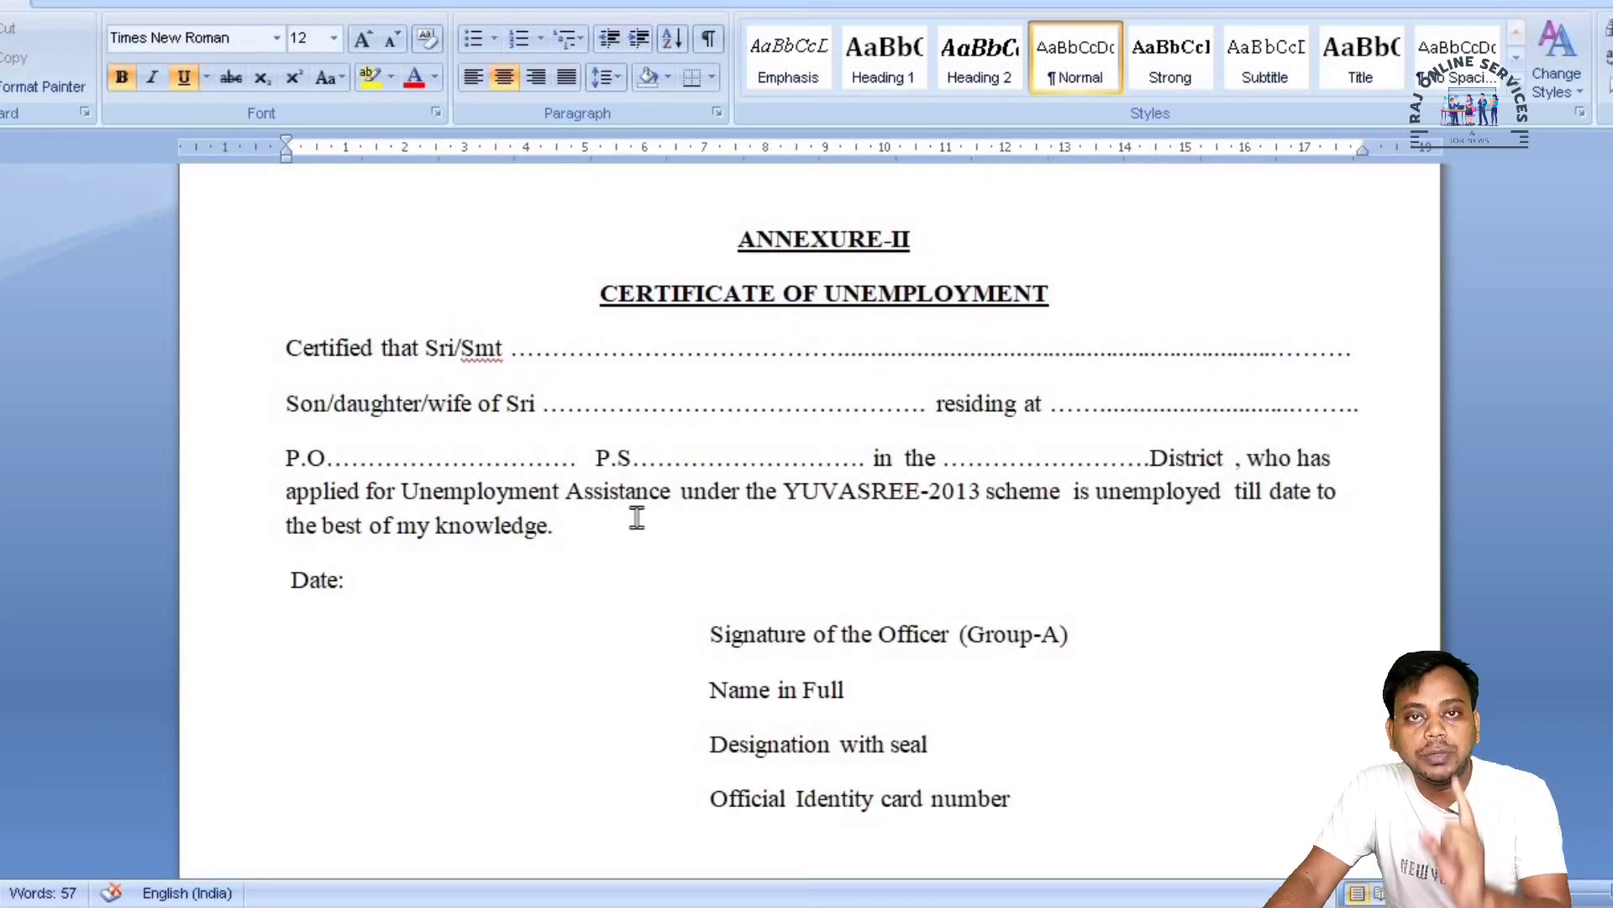